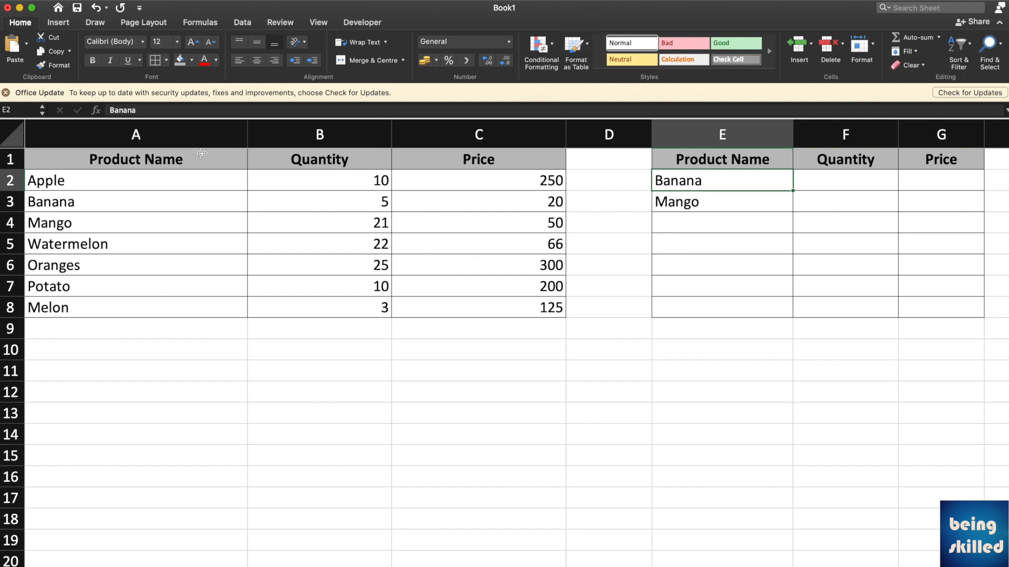
drag(176, 162, 432, 298)
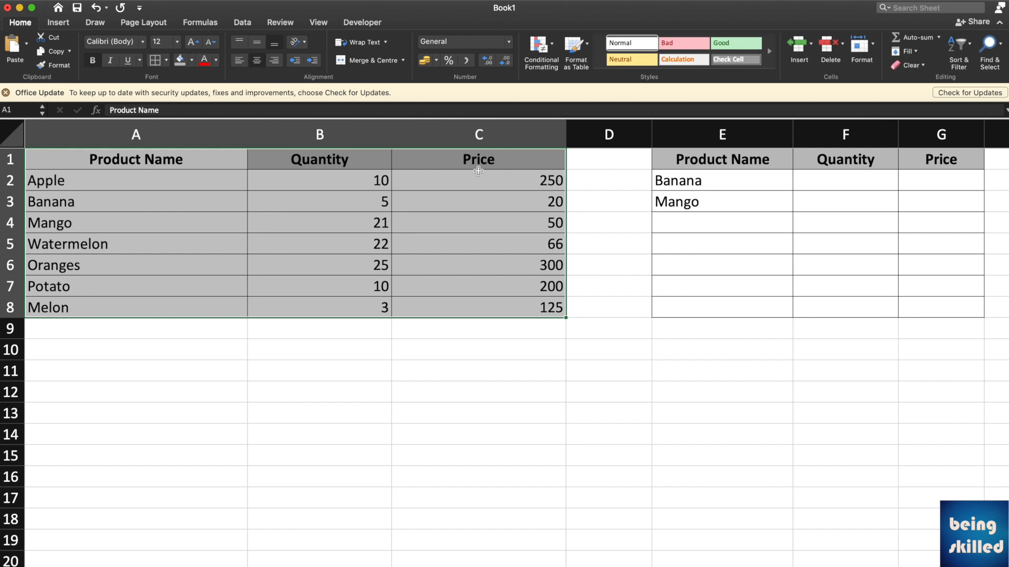
drag(168, 167, 188, 294)
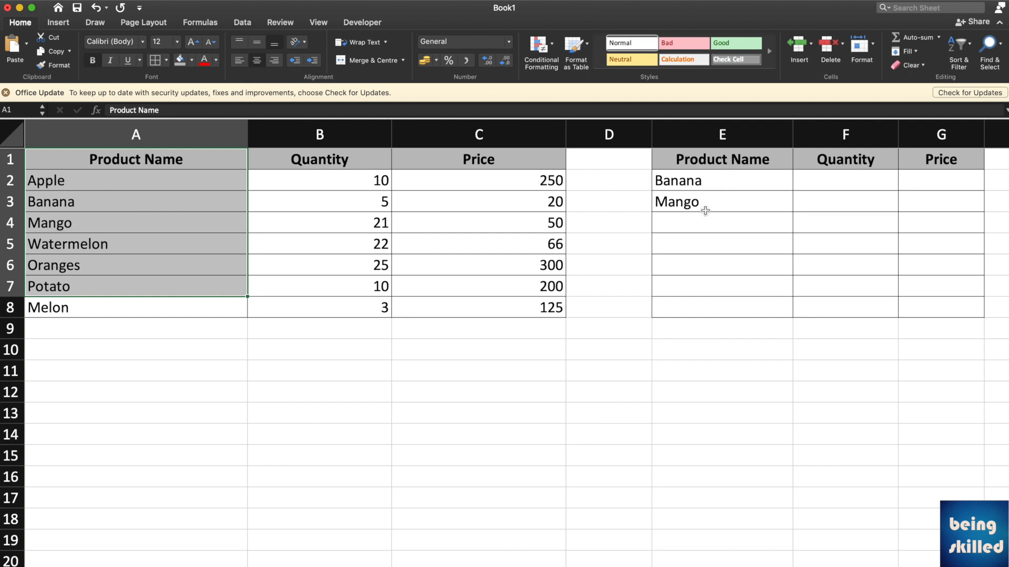
click(723, 187)
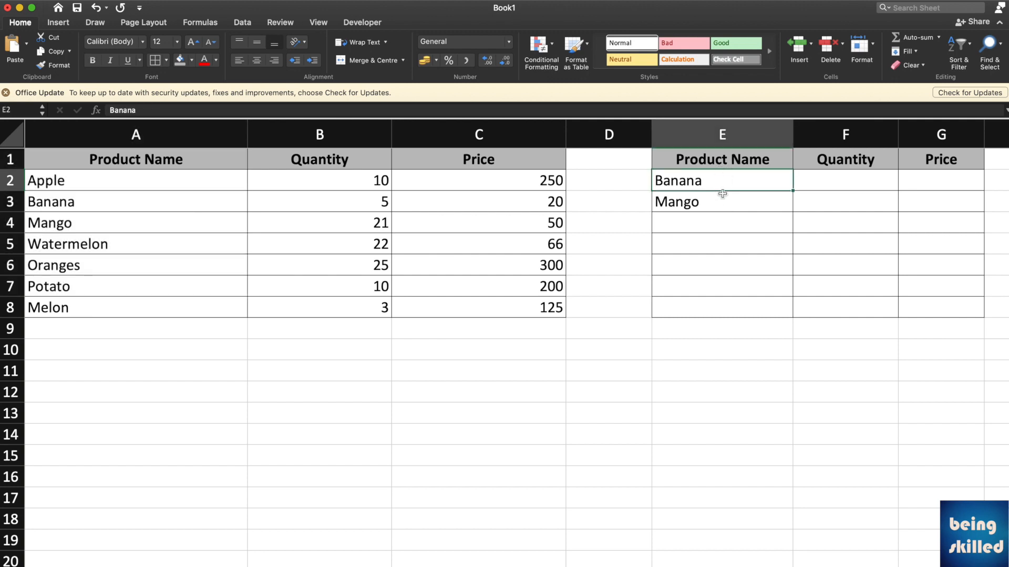
Step: Enter =VLOOKUP(E2,A1:C8,2,0) in F2 to look up Banana's quantity
click(807, 187)
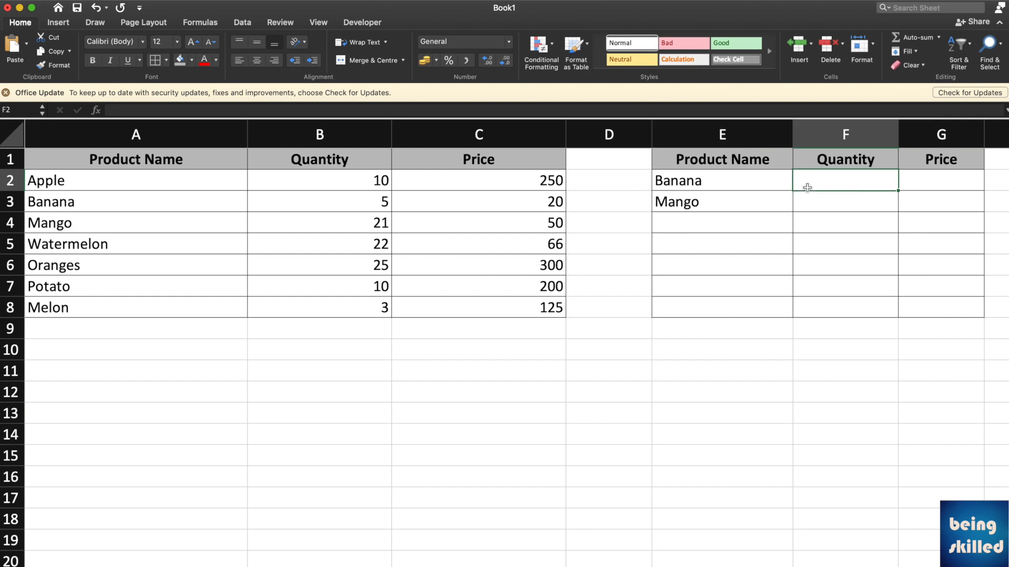
text(=)
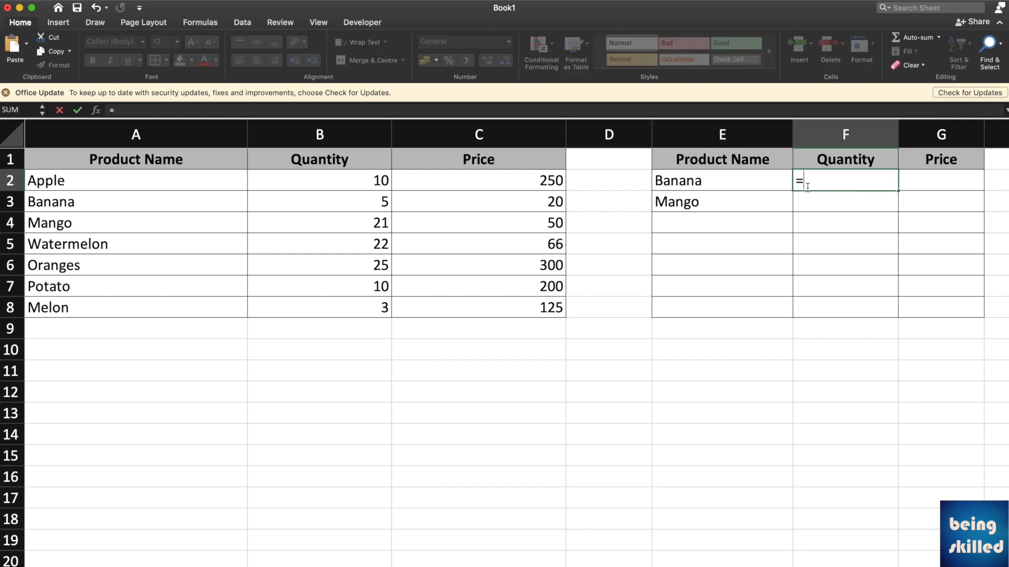
text(vloo)
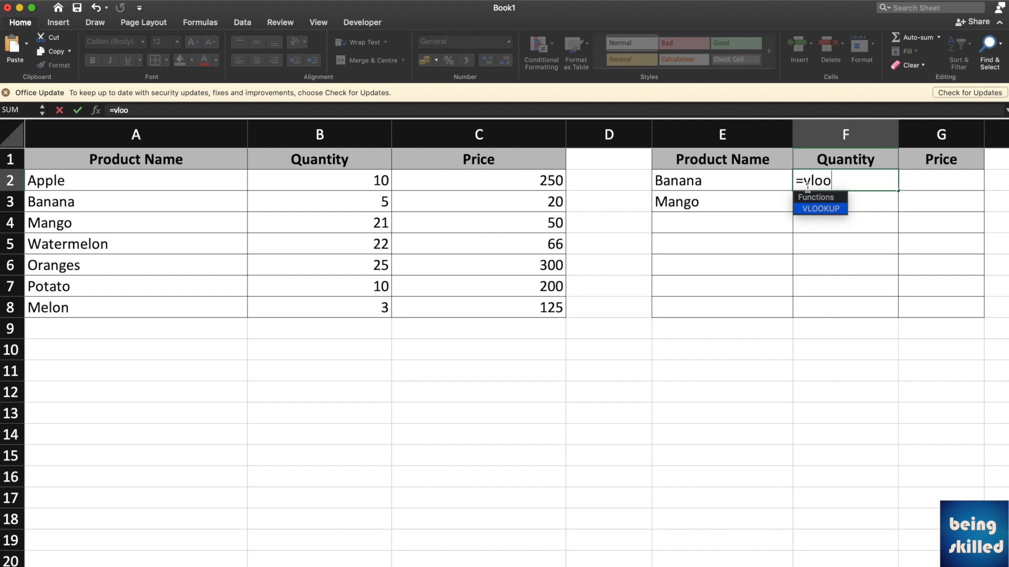
text(kup()
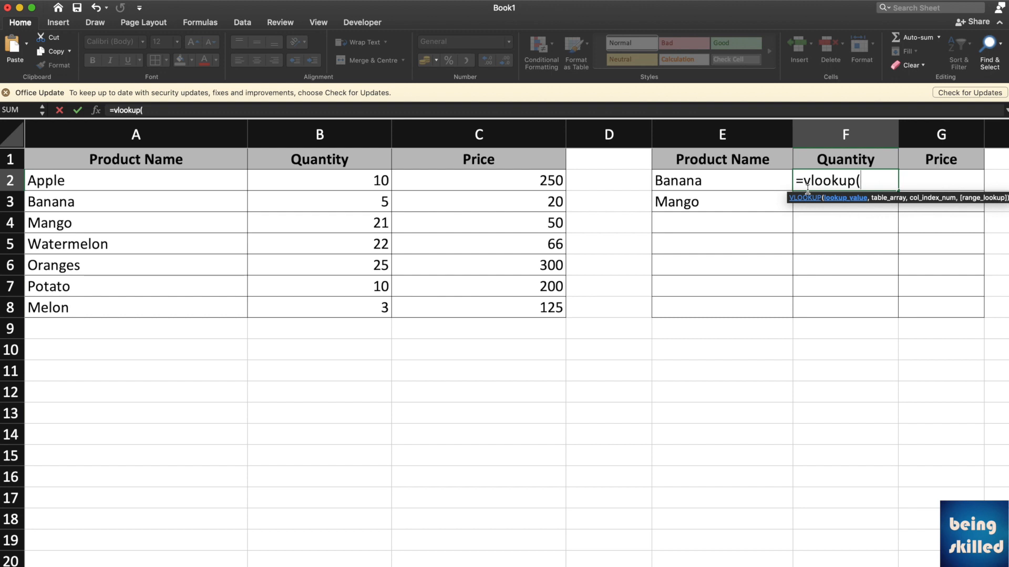
key(Left)
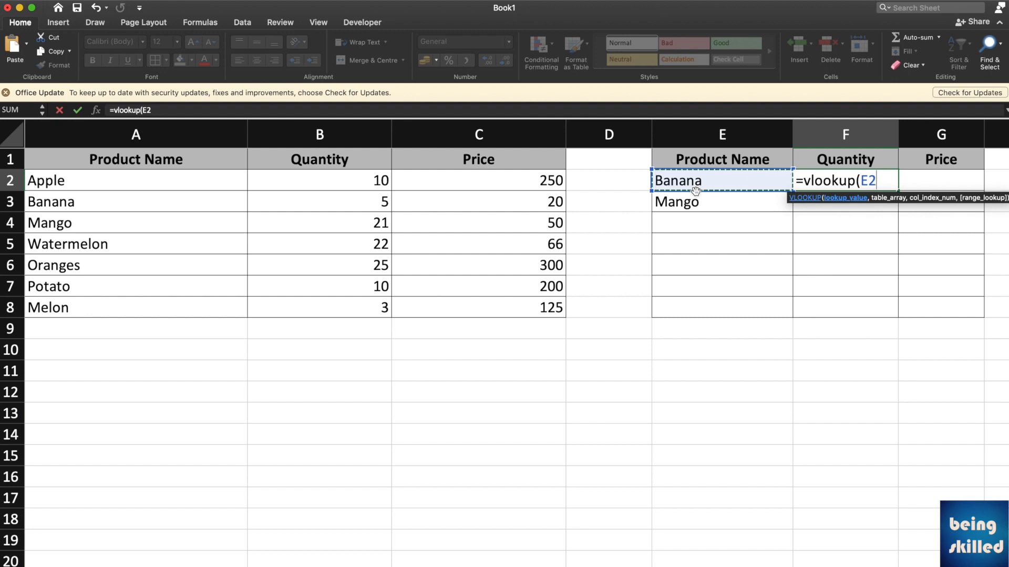
text(,)
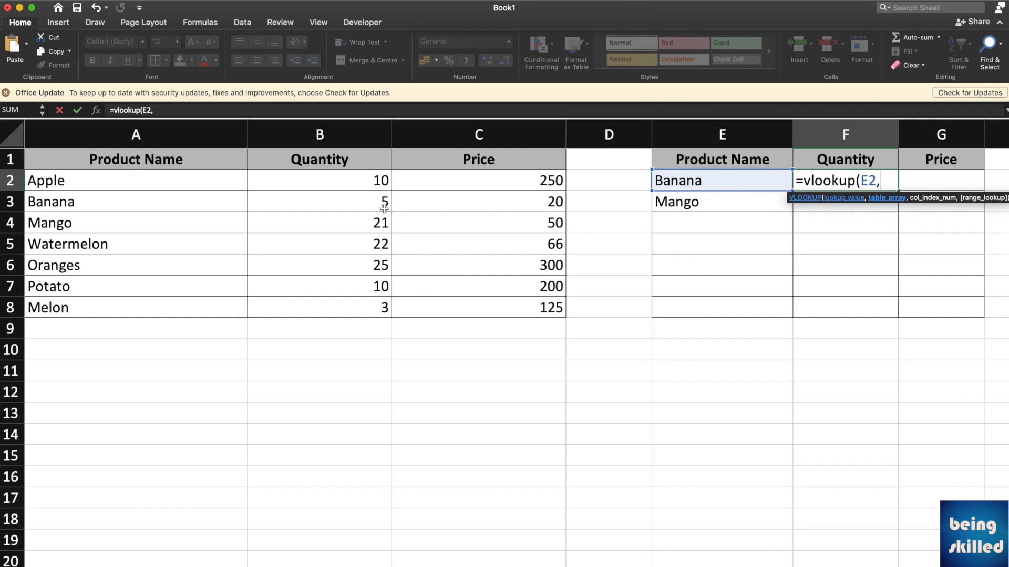
click(184, 165)
drag(183, 165, 491, 317)
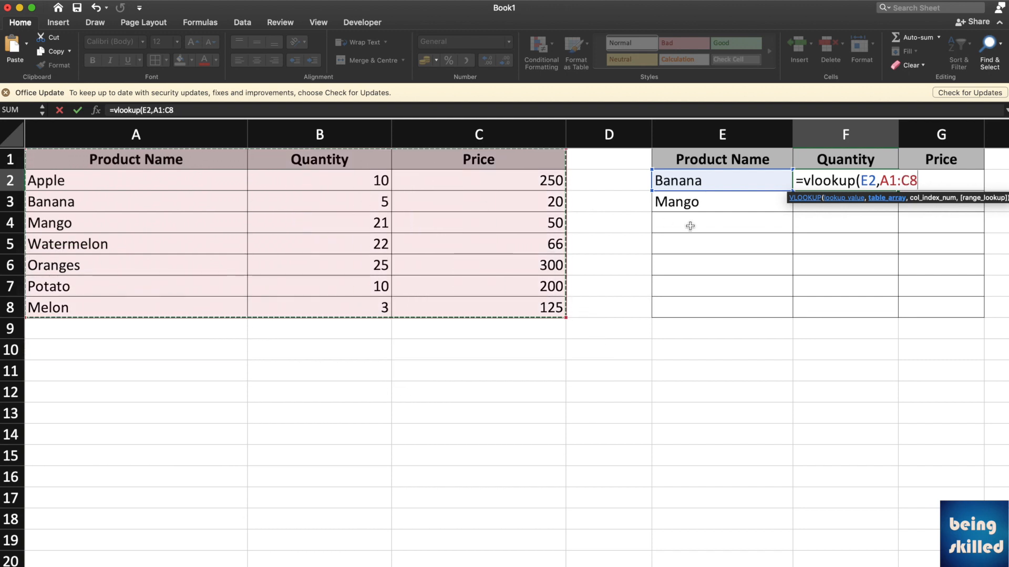
text(,2)
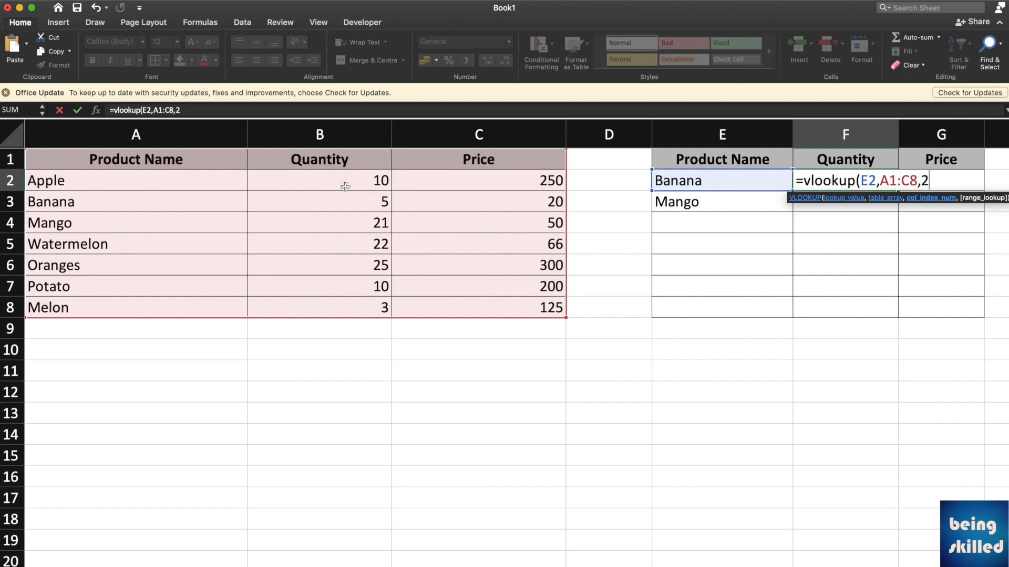
text(,)
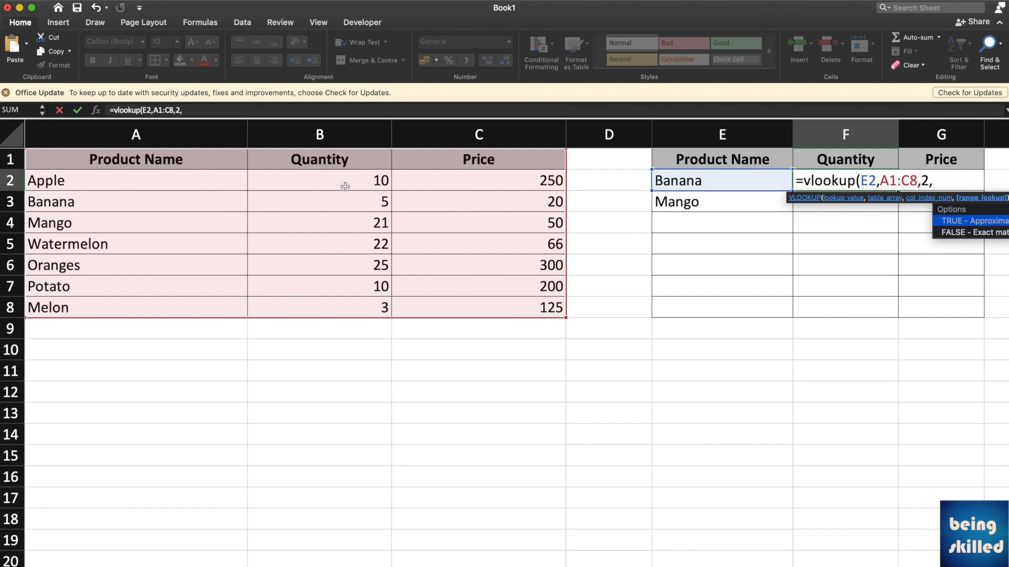
text(0)
text())
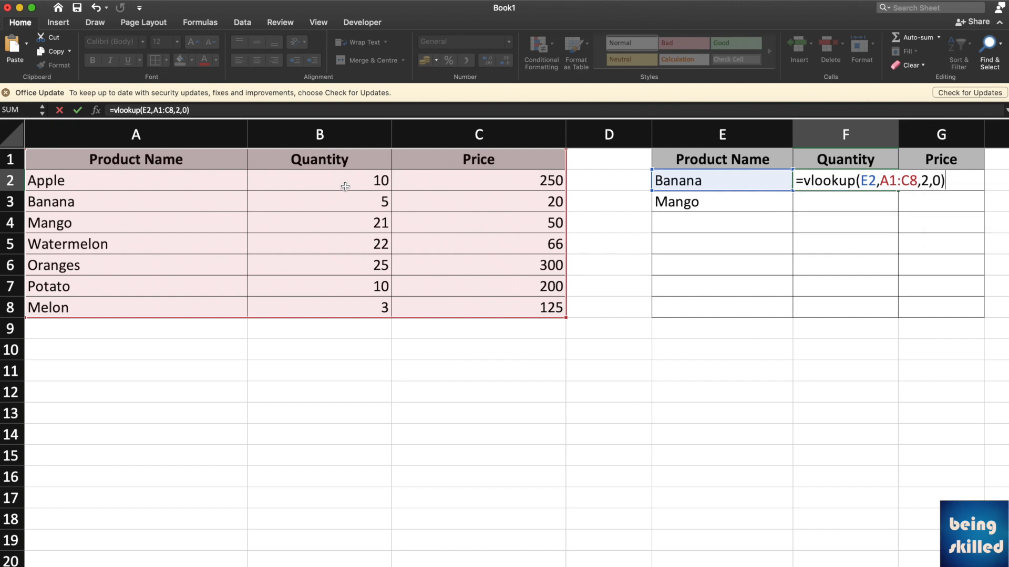
key(Return)
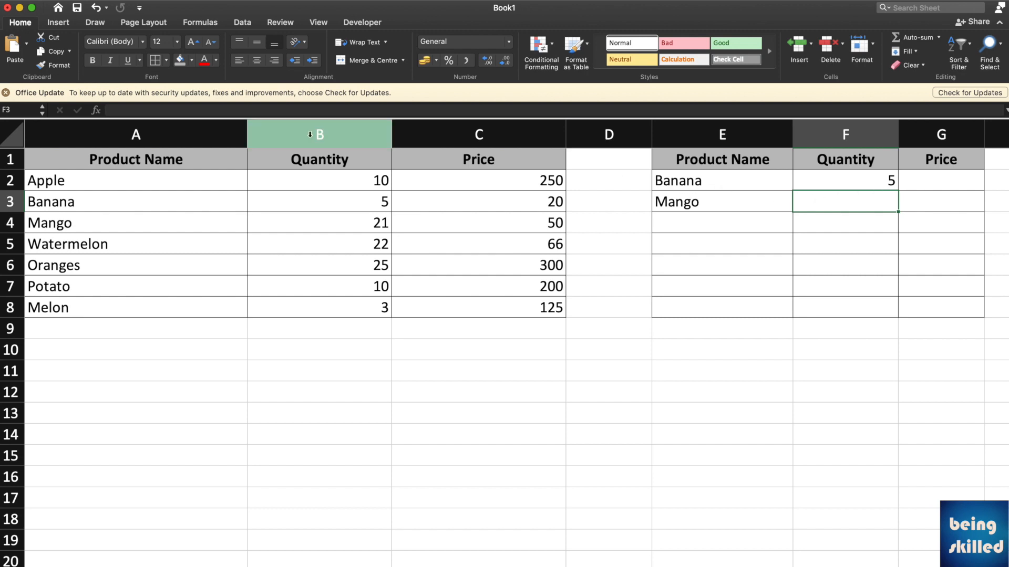
Step: Compare Banana's quantity in the source table with the lookup result and formula in F2
click(214, 195)
drag(215, 194, 339, 216)
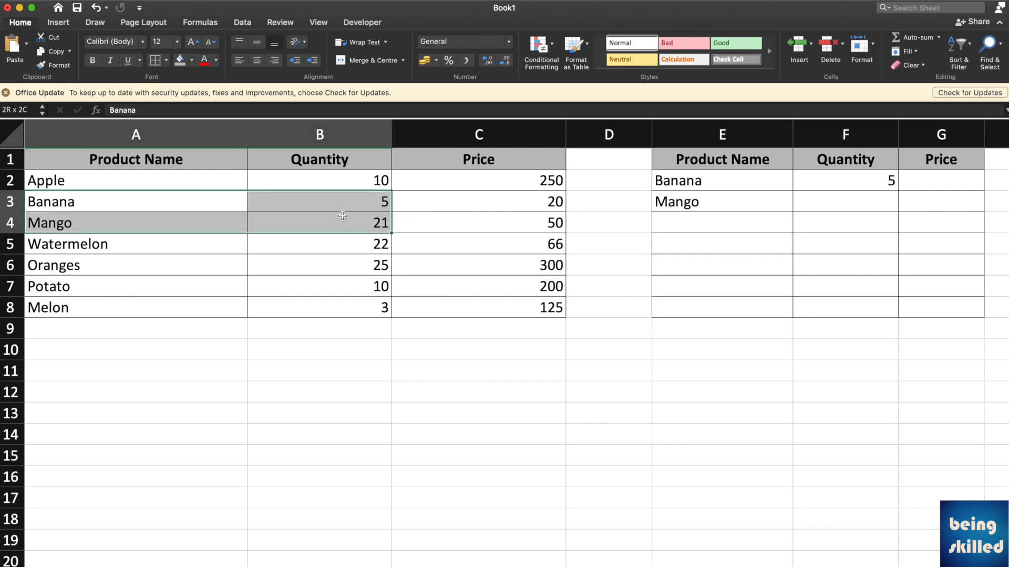
click(343, 208)
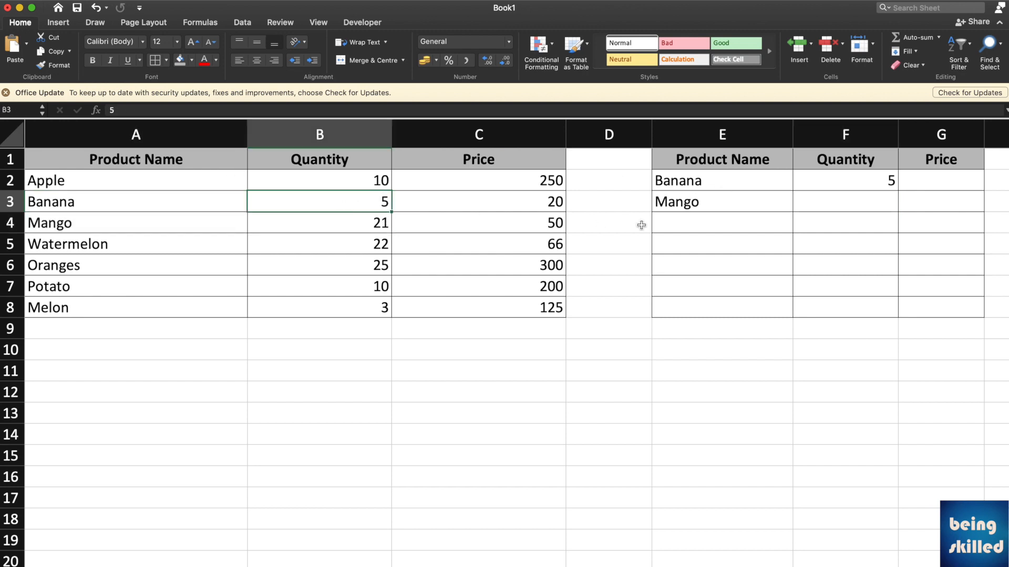
click(865, 186)
click(901, 196)
click(893, 177)
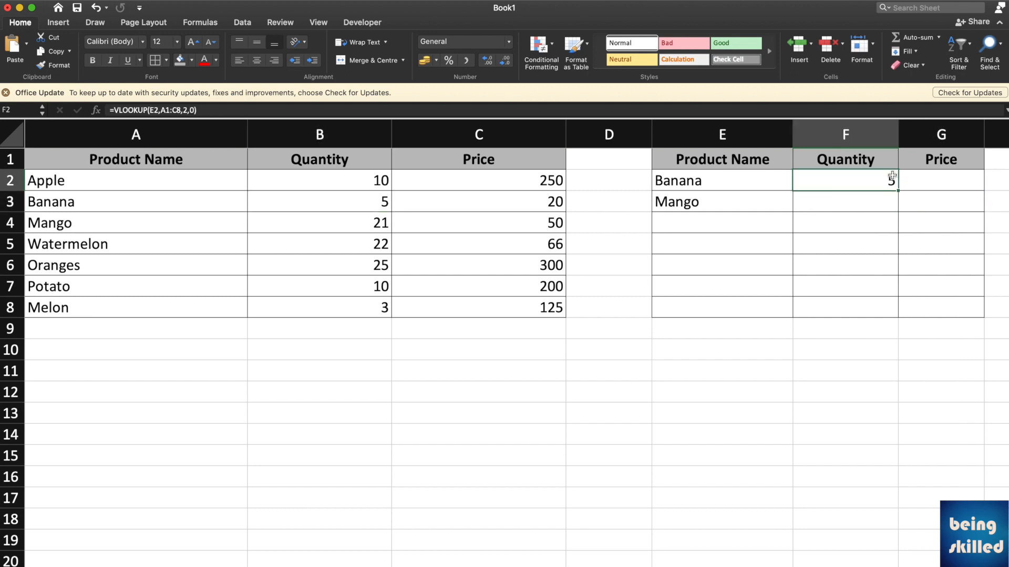
Step: Enter =VLOOKUP(E3,A1:C8,2,0) in F3 to look up Mango's quantity, and check it against the source row
click(885, 196)
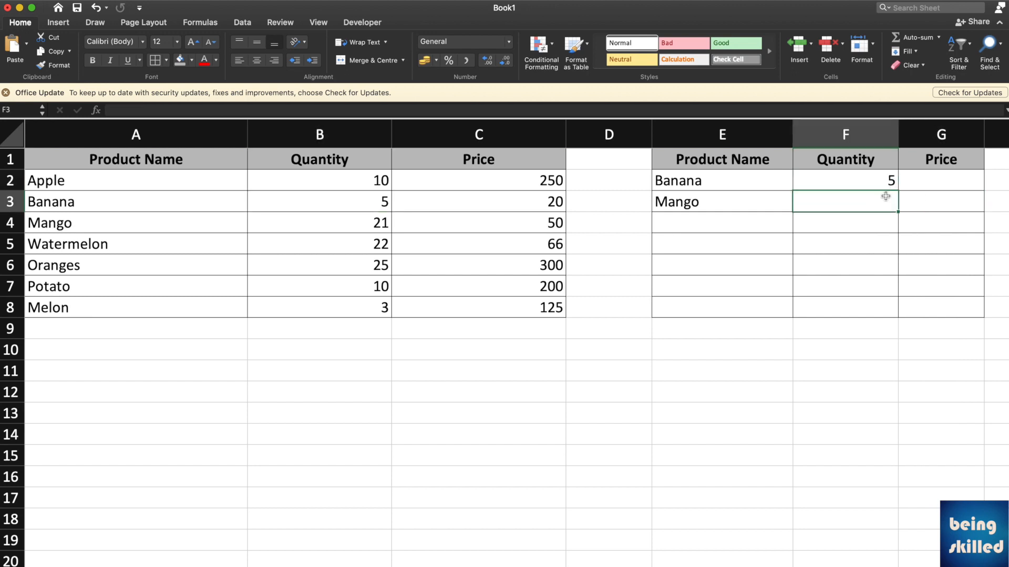
text(=voo)
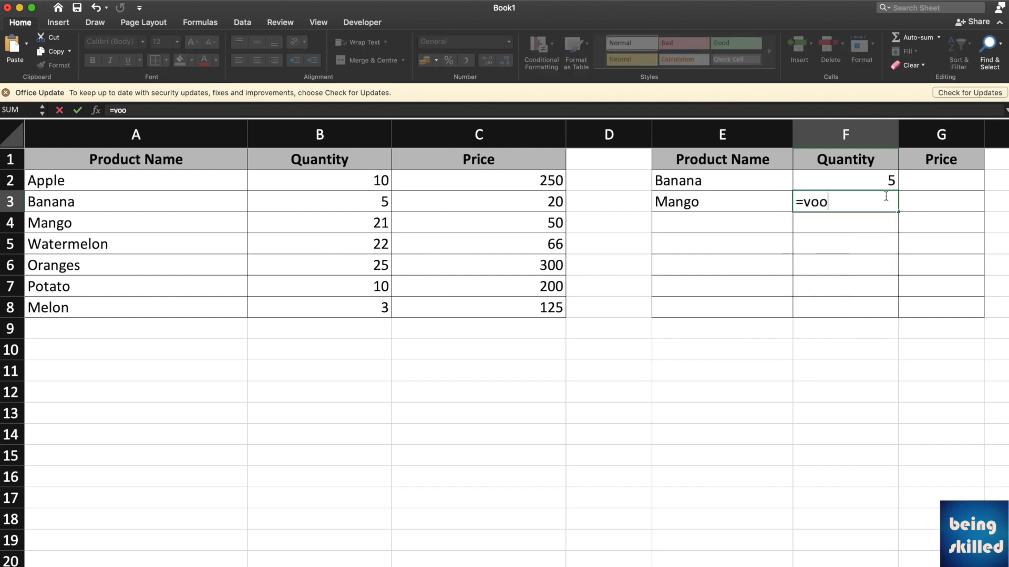
key(BackSpace)
key(BackSpace)
text(lookup()
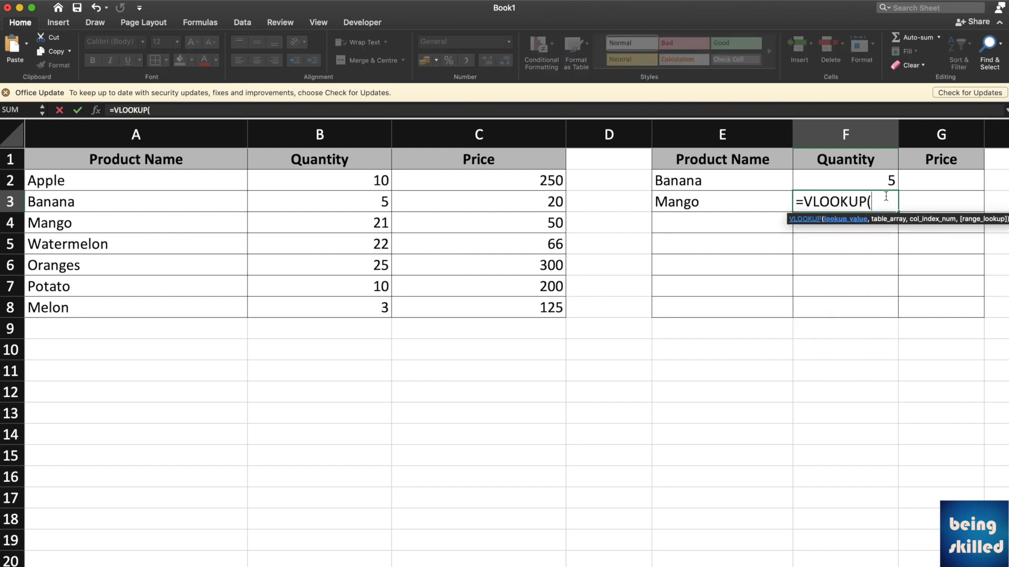
key(Left)
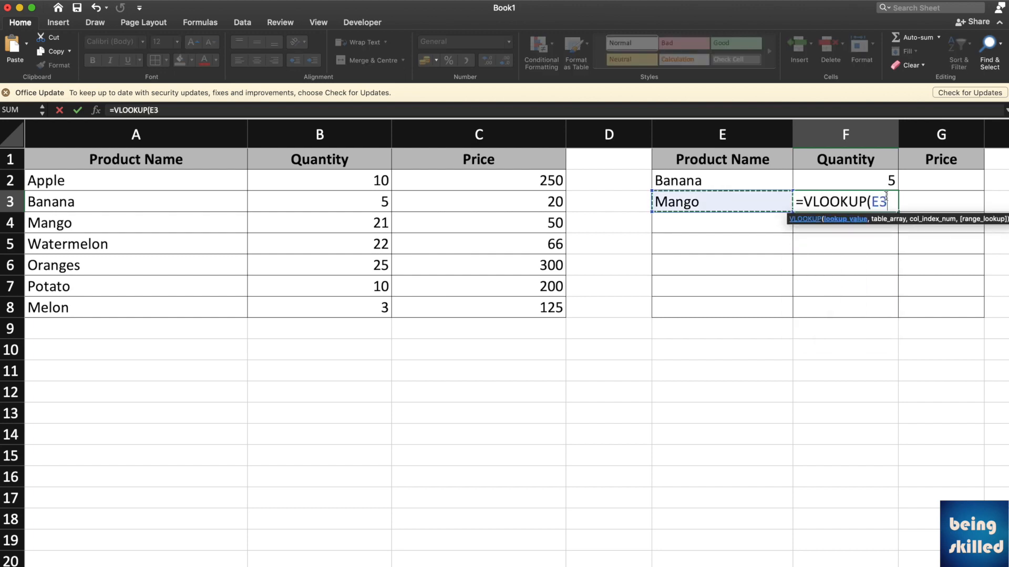
text(,)
drag(159, 162, 447, 314)
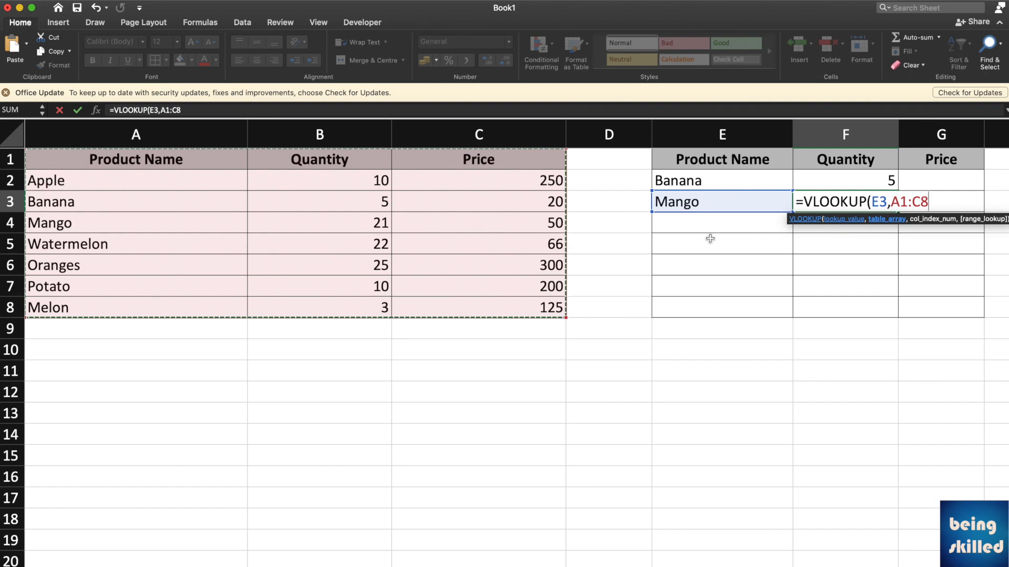
text(,)
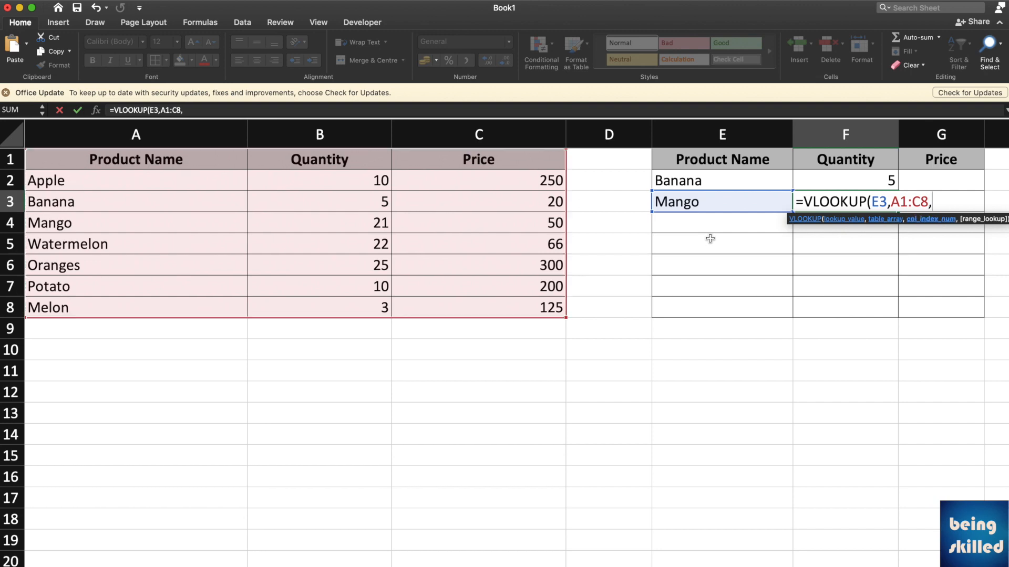
text(2,)
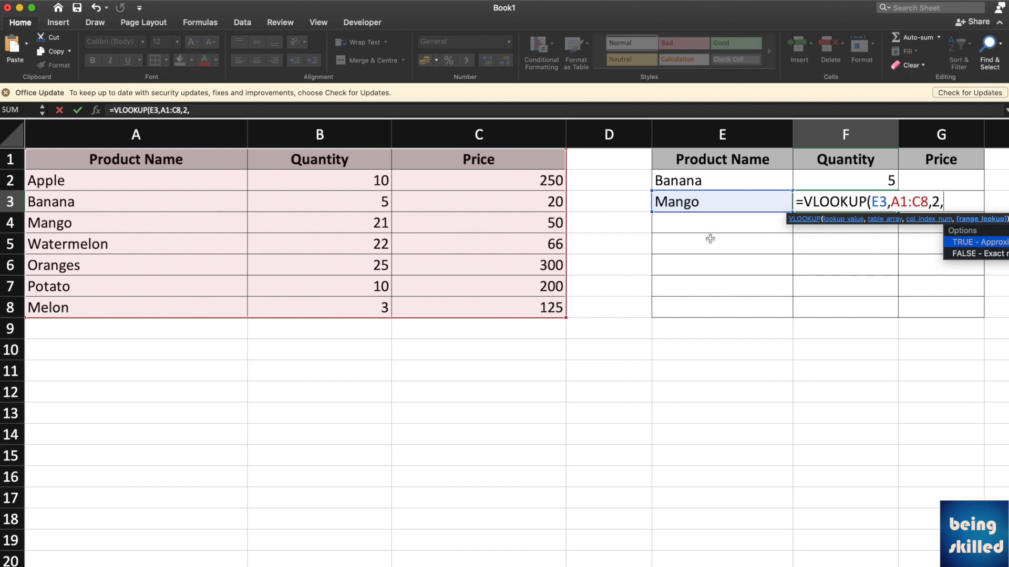
text(0))
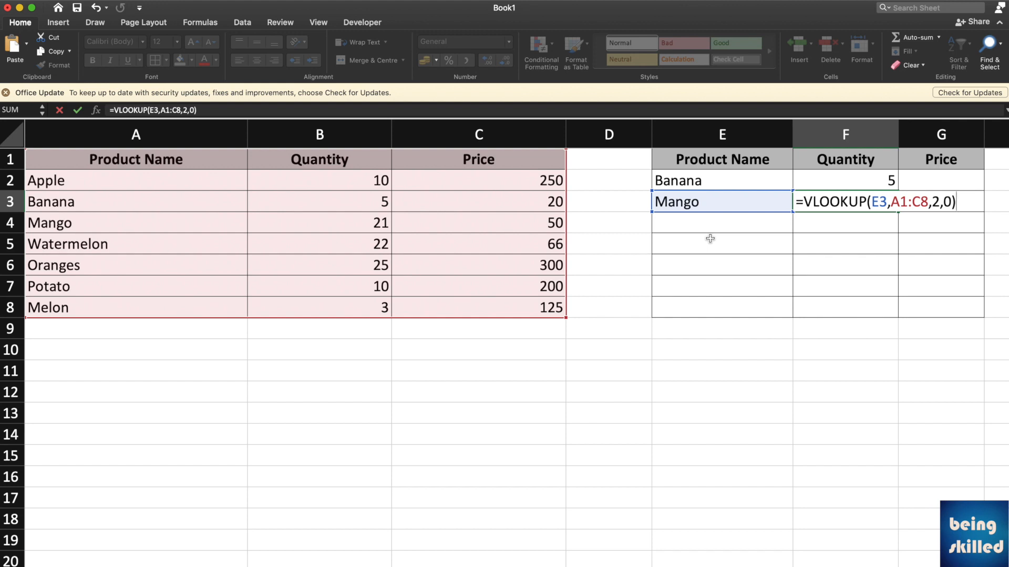
key(Return)
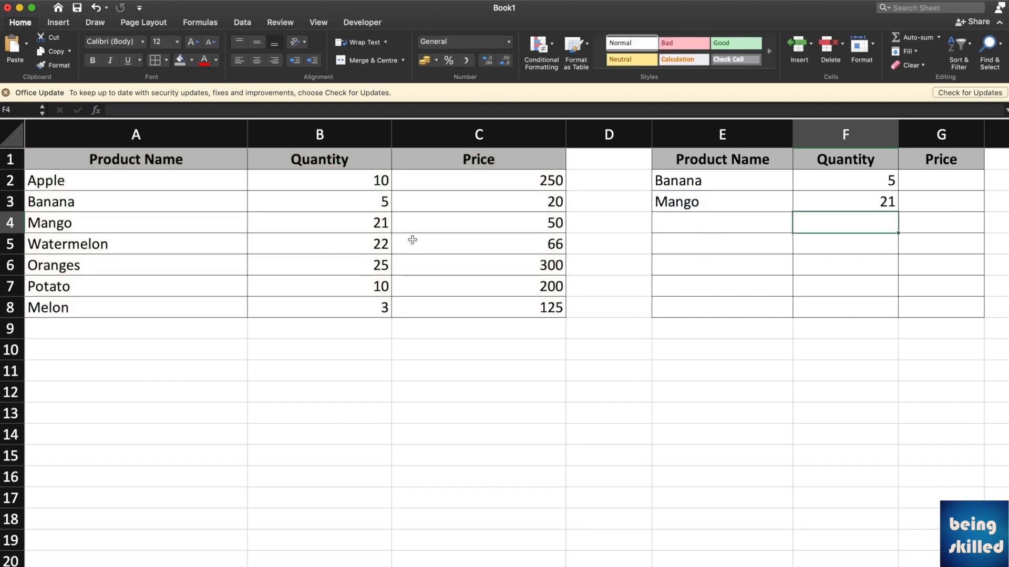
drag(374, 226, 192, 220)
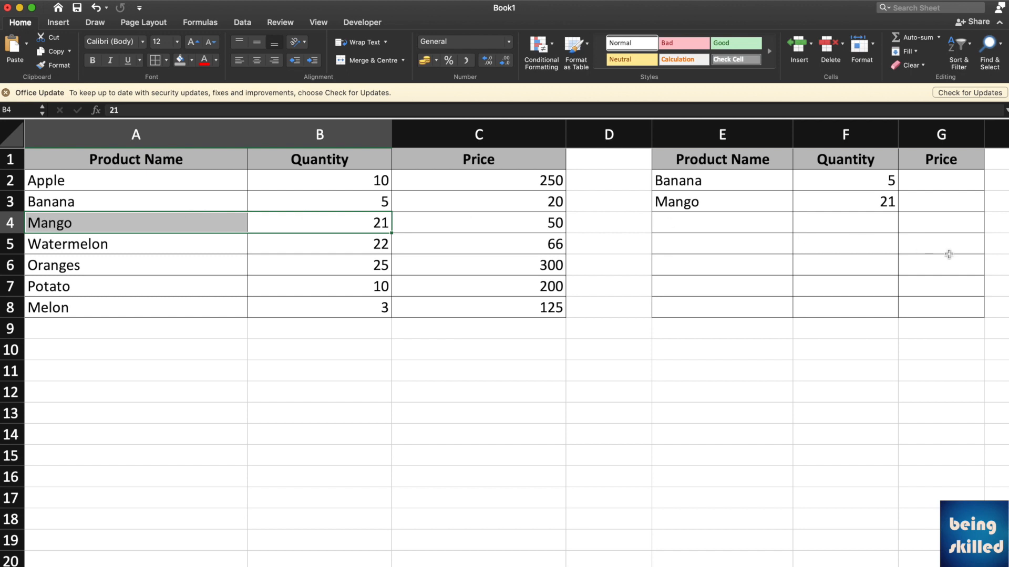
Step: Enter =VLOOKUP(E2,A1:C8,3,0) in G2 to look up Banana's price, and check it against the source row
click(940, 180)
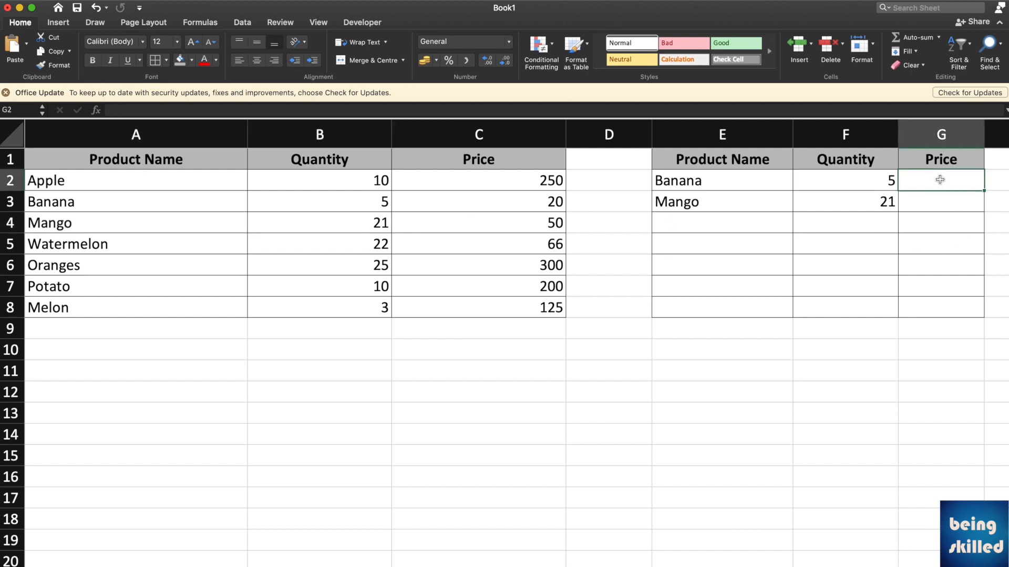
text(=)
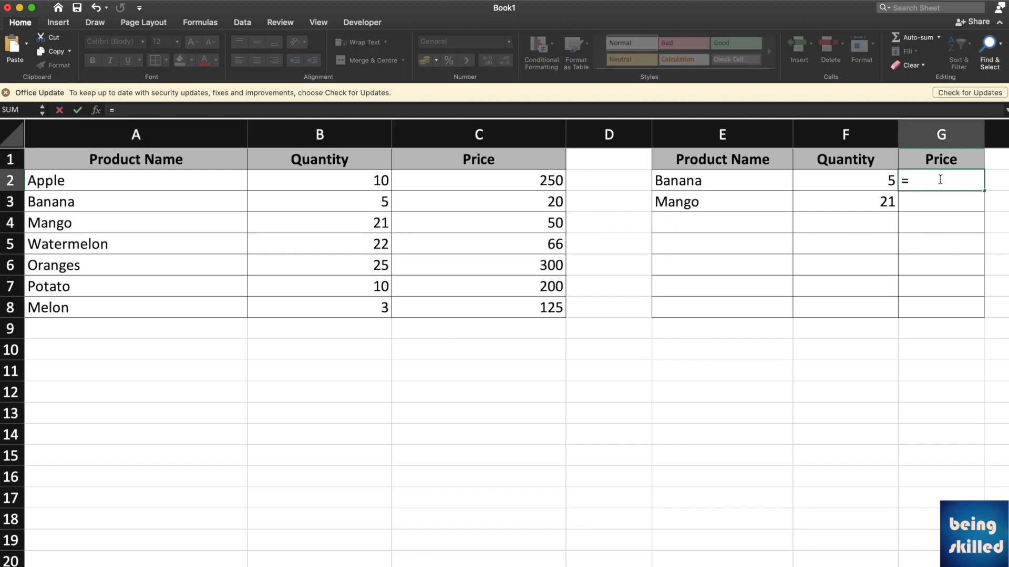
text(look)
key(BackSpace)
key(BackSpace)
key(BackSpace)
key(BackSpace)
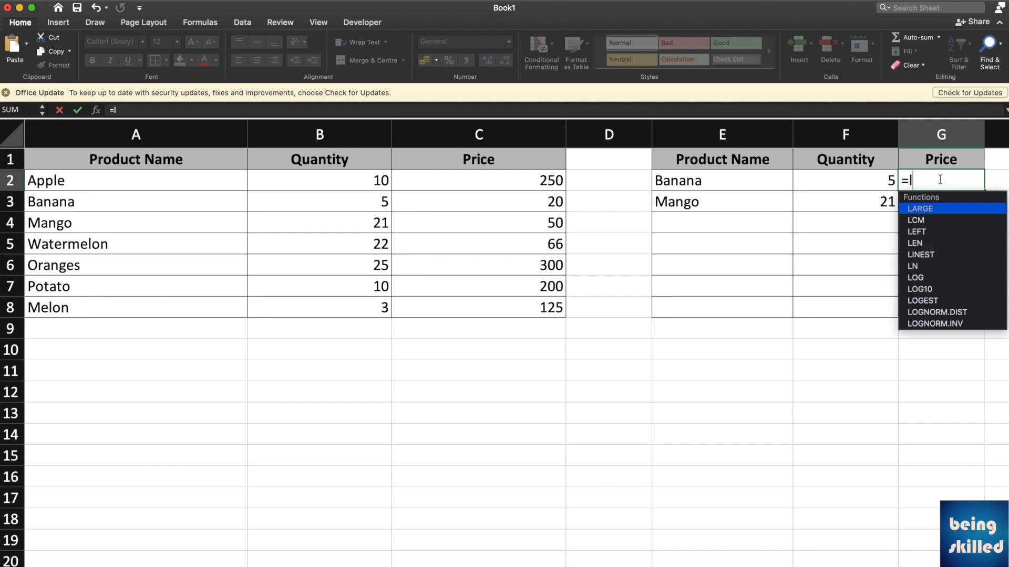
text(vloo)
key(Tab)
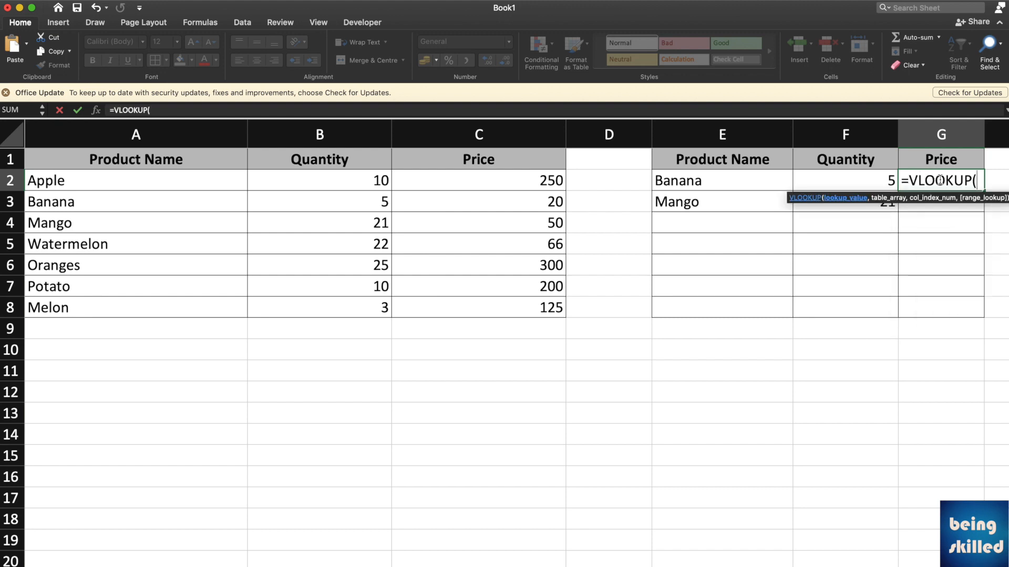
key(Left)
key(Left)
text(,)
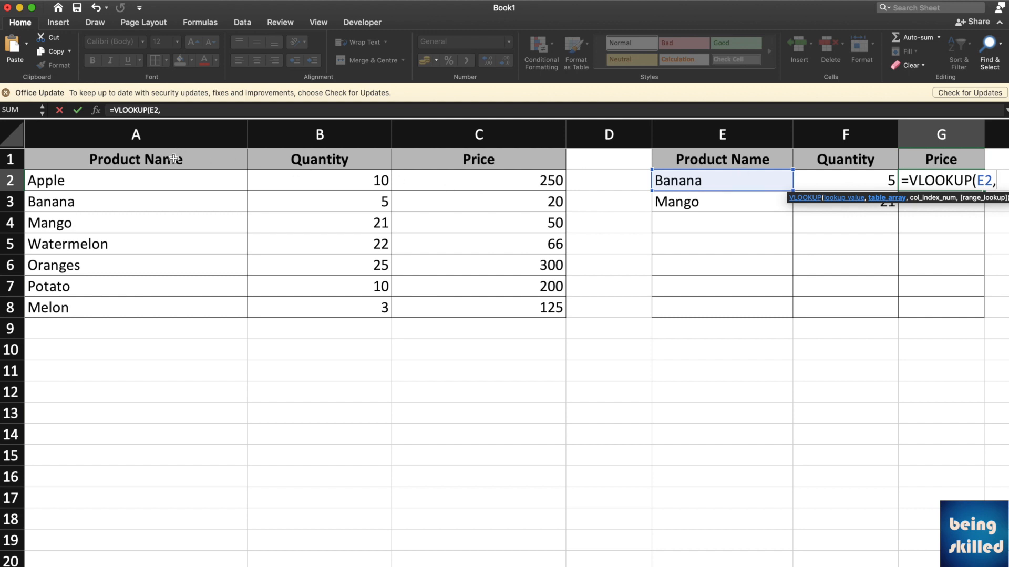
drag(178, 160, 438, 314)
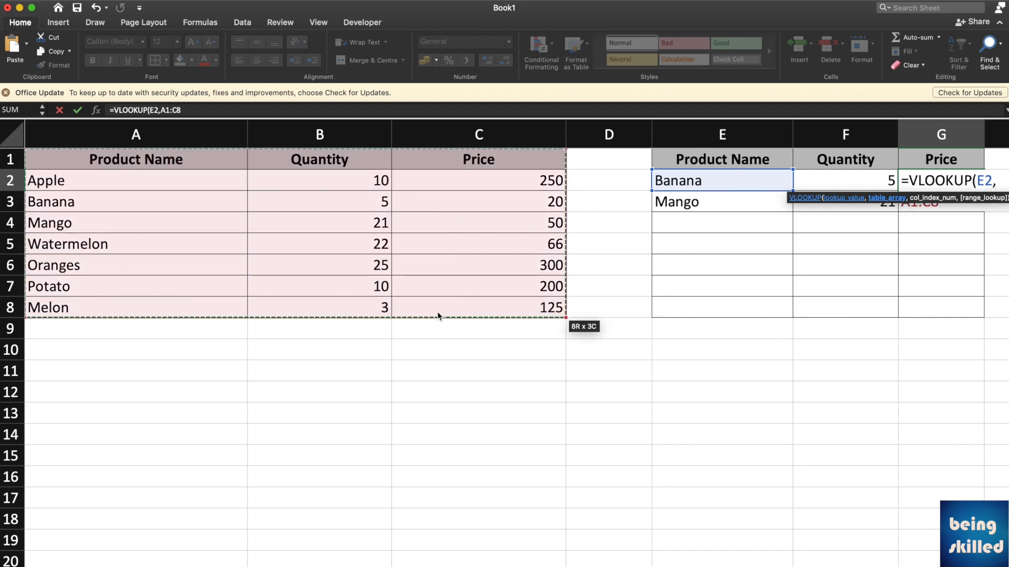
text(,)
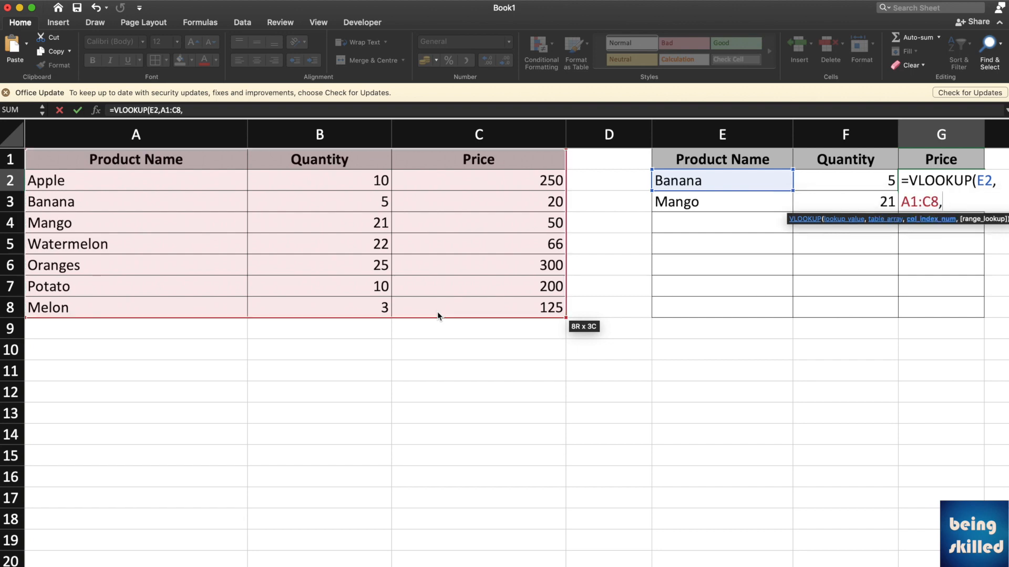
text(3)
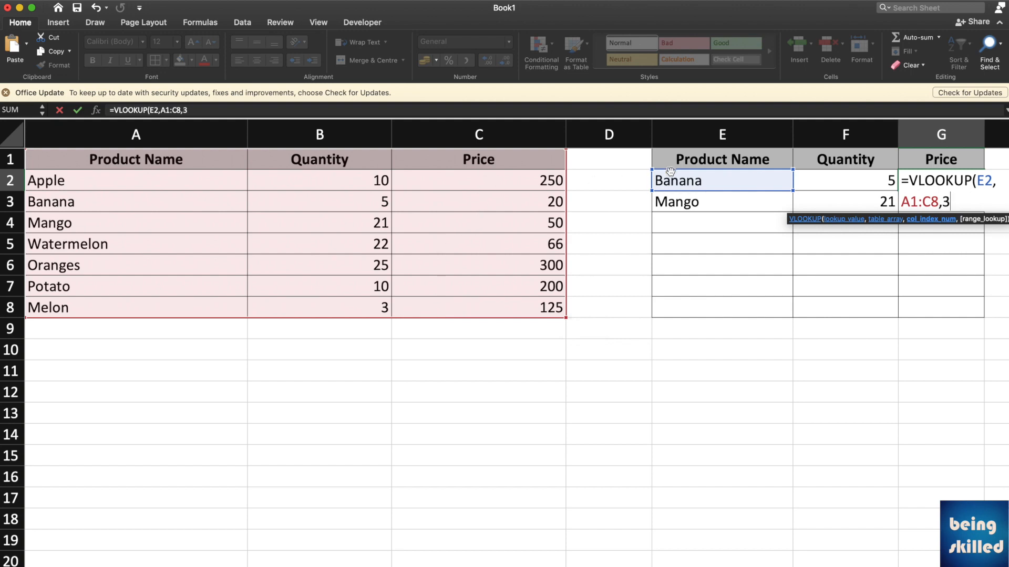
text(,)
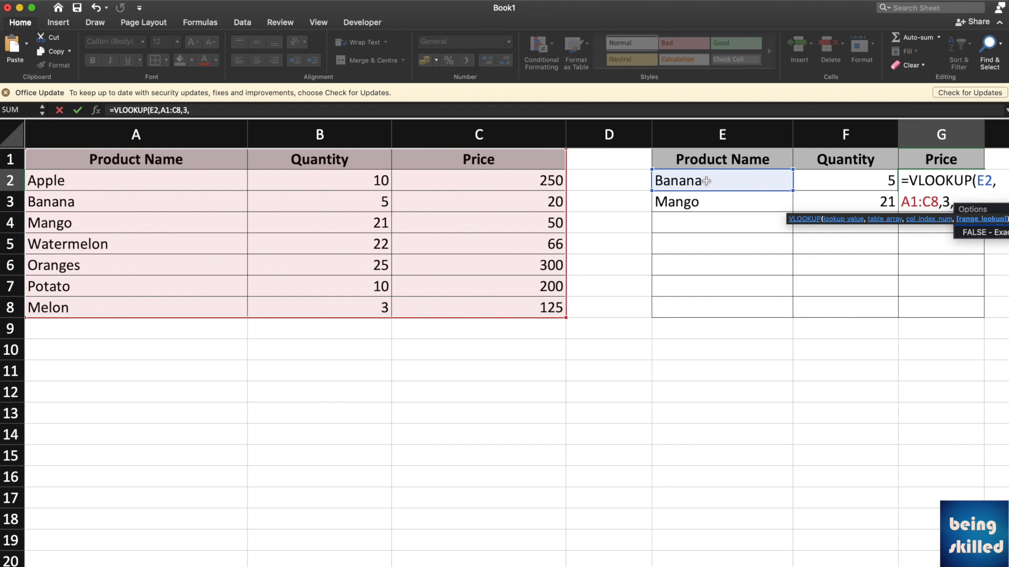
text(0))
key(Return)
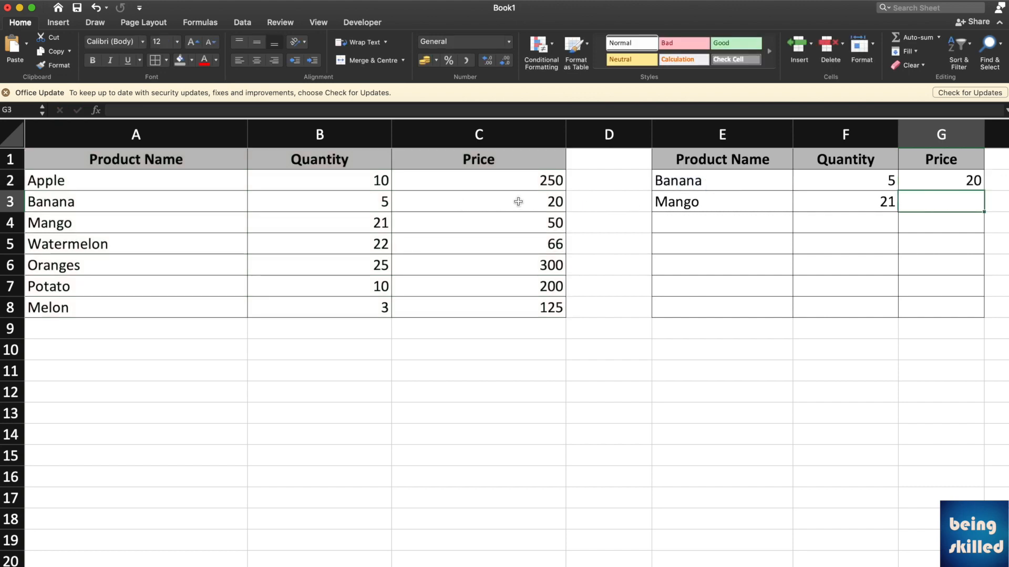
drag(504, 202, 220, 200)
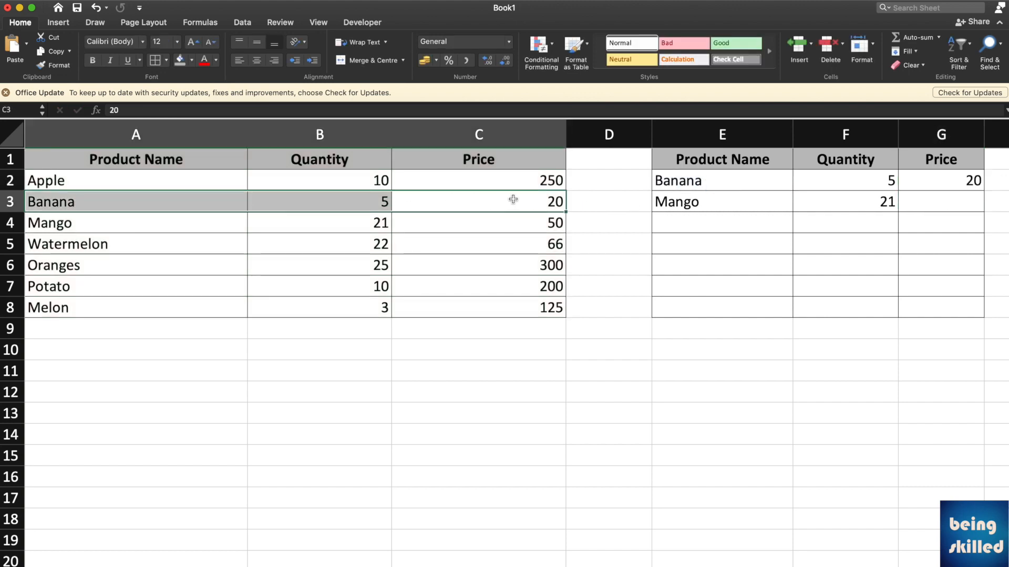
Step: Enter =VLOOKUP(E3,A1:C8,3,0) in G3 to look up Mango's price
click(956, 207)
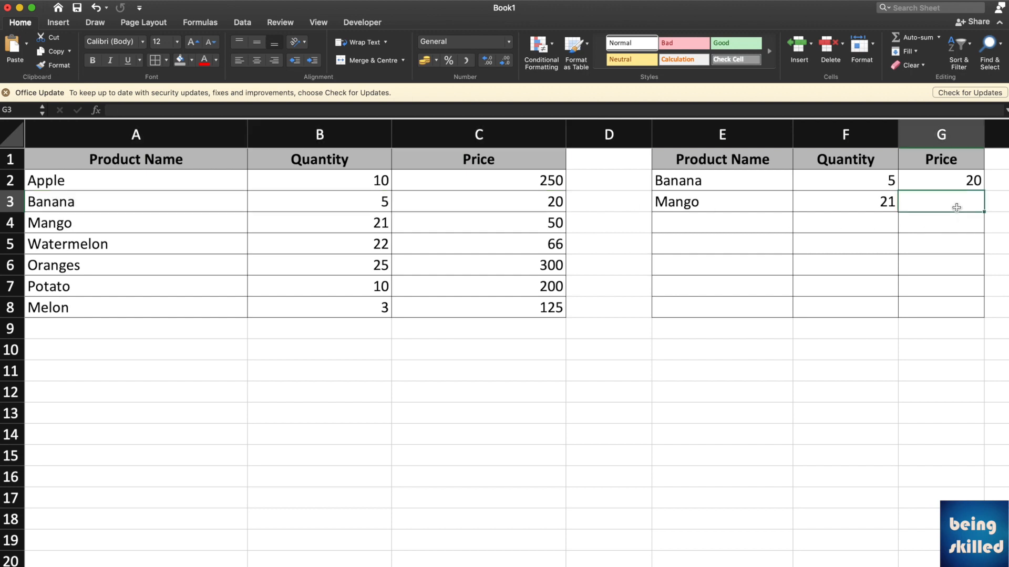
text(=)
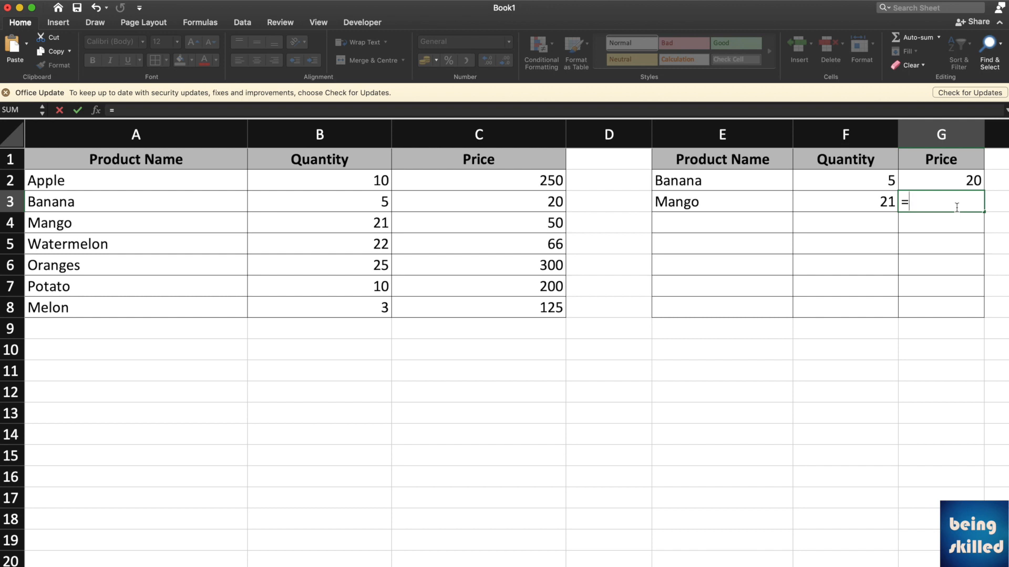
text(vl)
key(Tab)
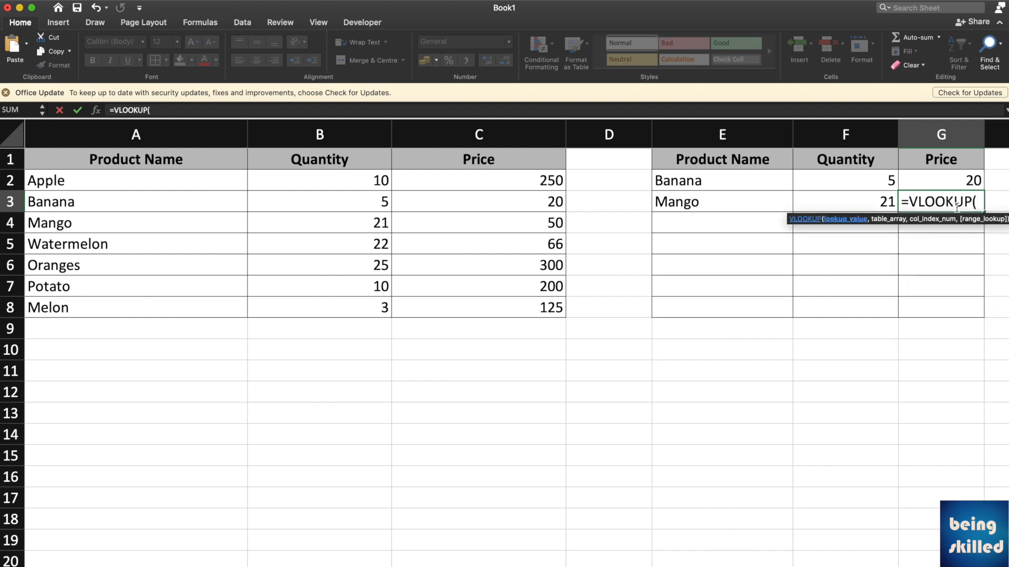
click(706, 203)
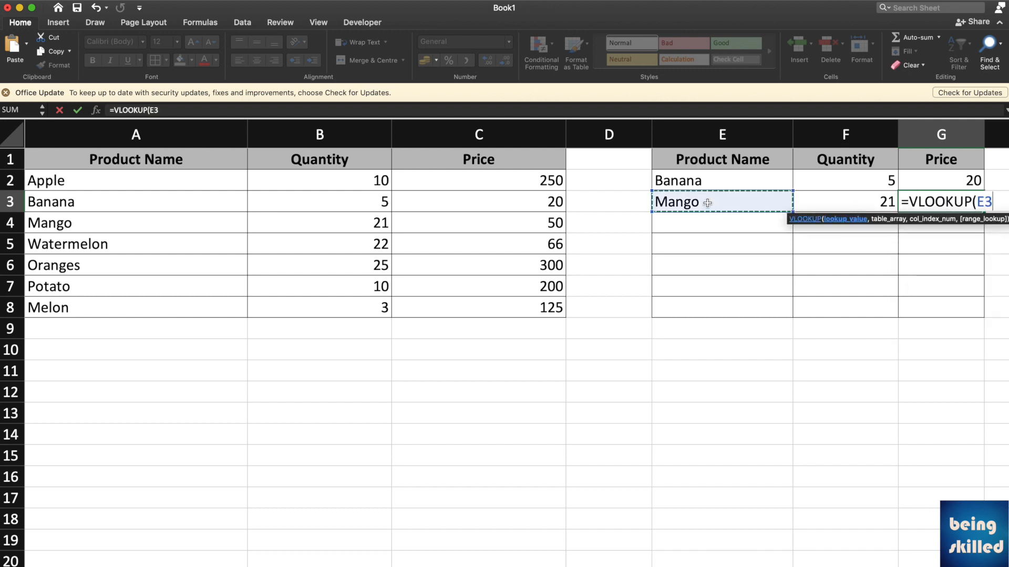
text(,)
drag(220, 159, 488, 307)
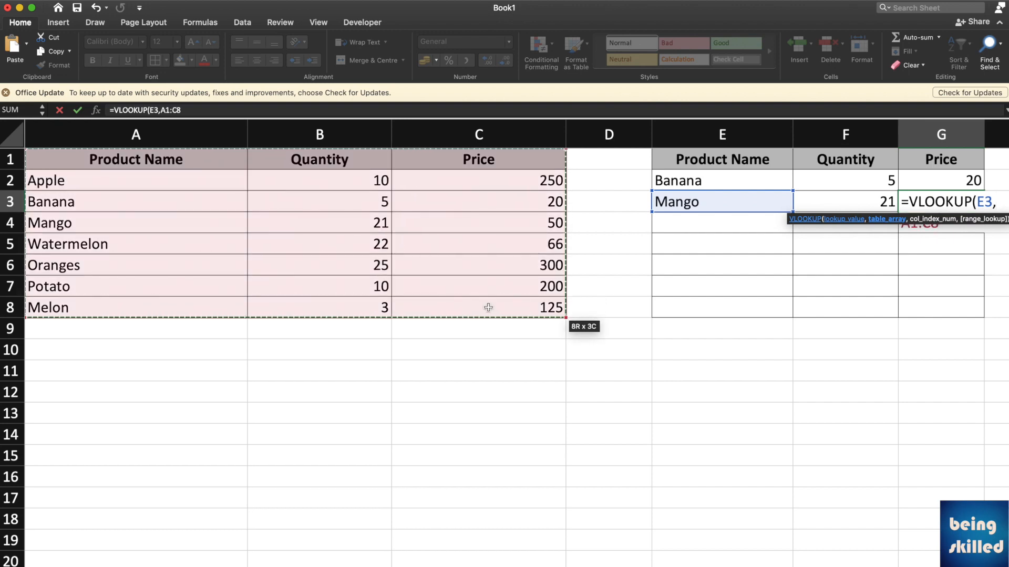
text(,3,0)
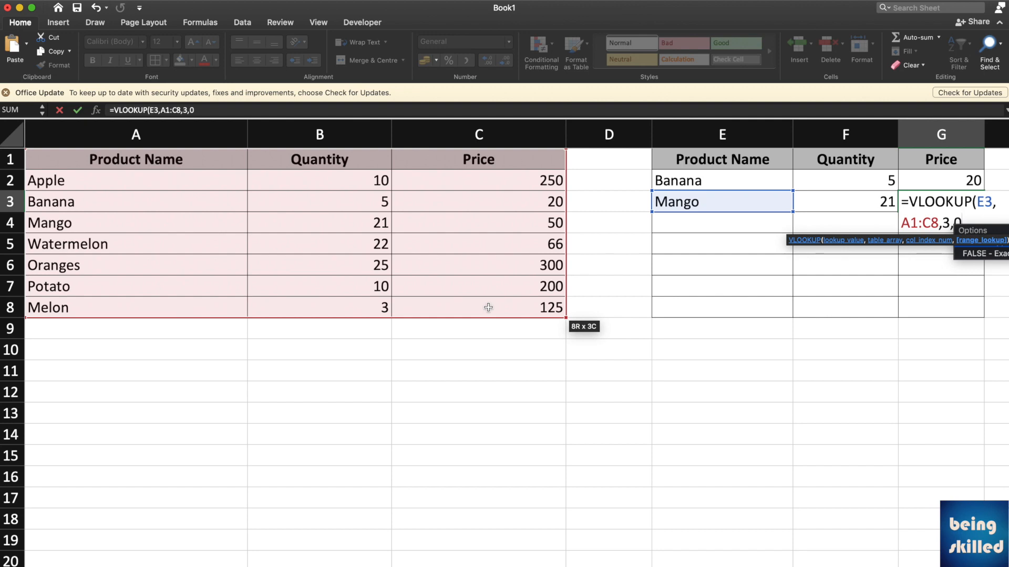
text())
key(Return)
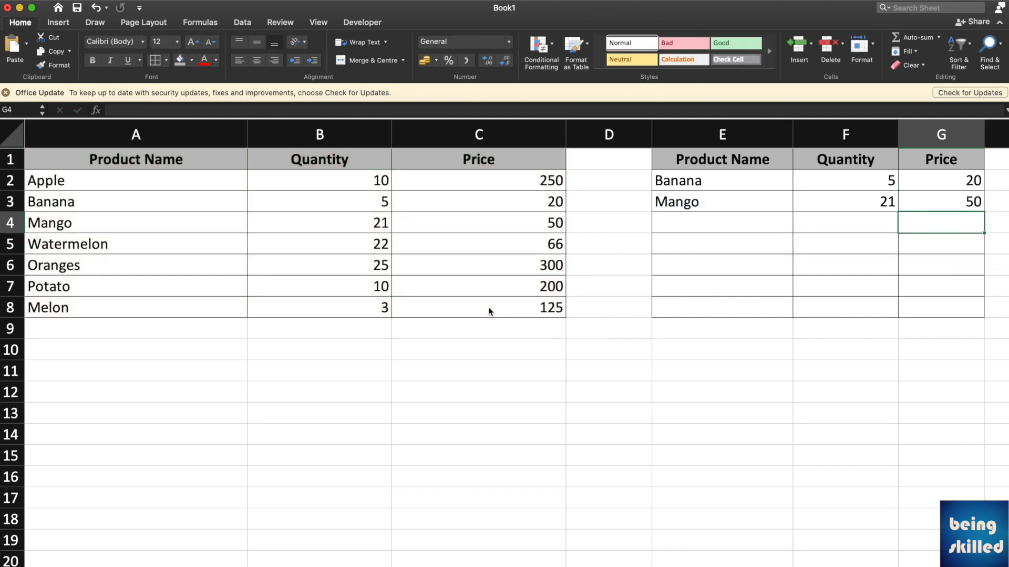
Step: Enter Apple as the product name in E4 and fill Mango's quantity formula from F3 down to F4
click(683, 224)
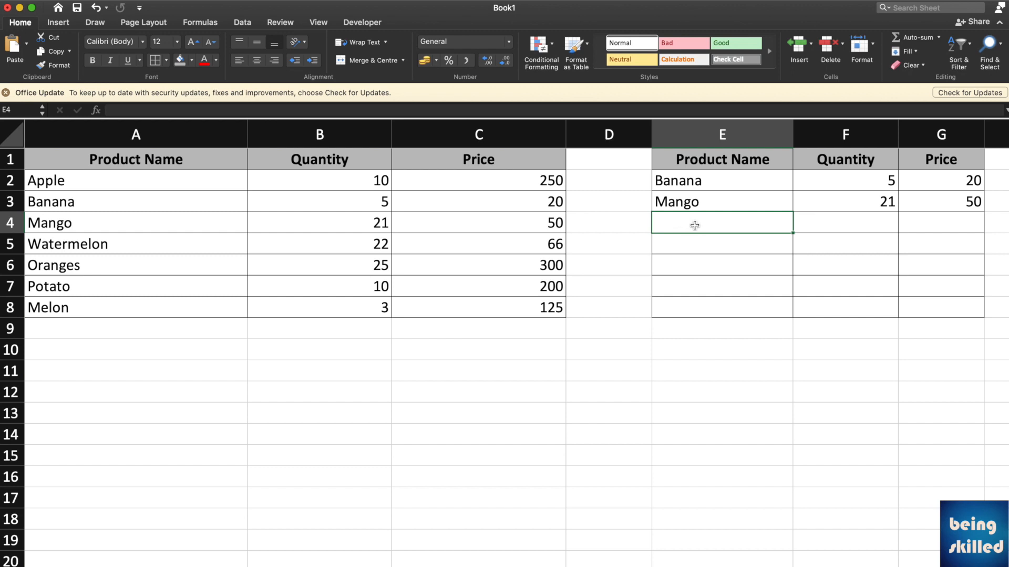
text(Apple)
key(Tab)
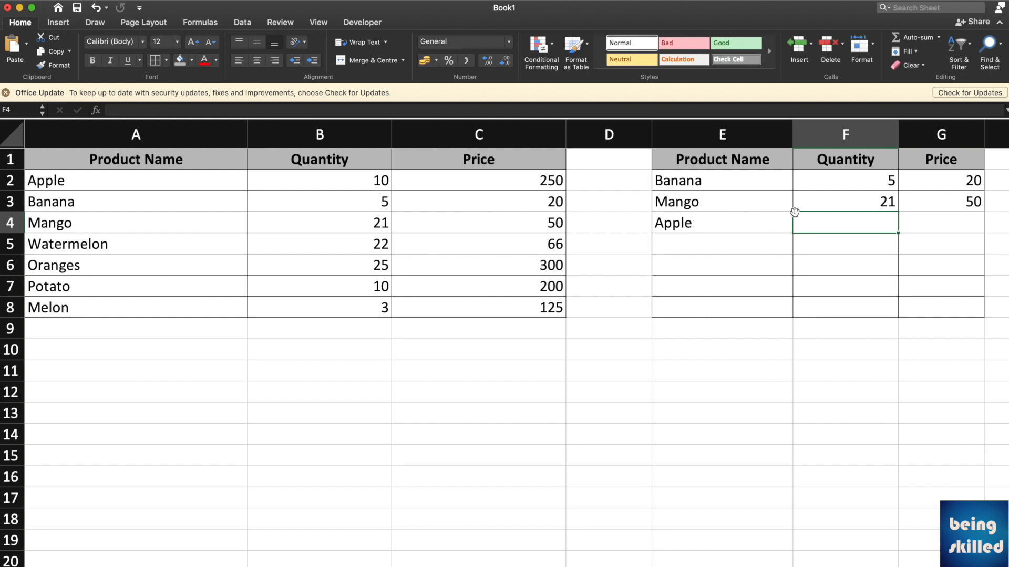
click(887, 206)
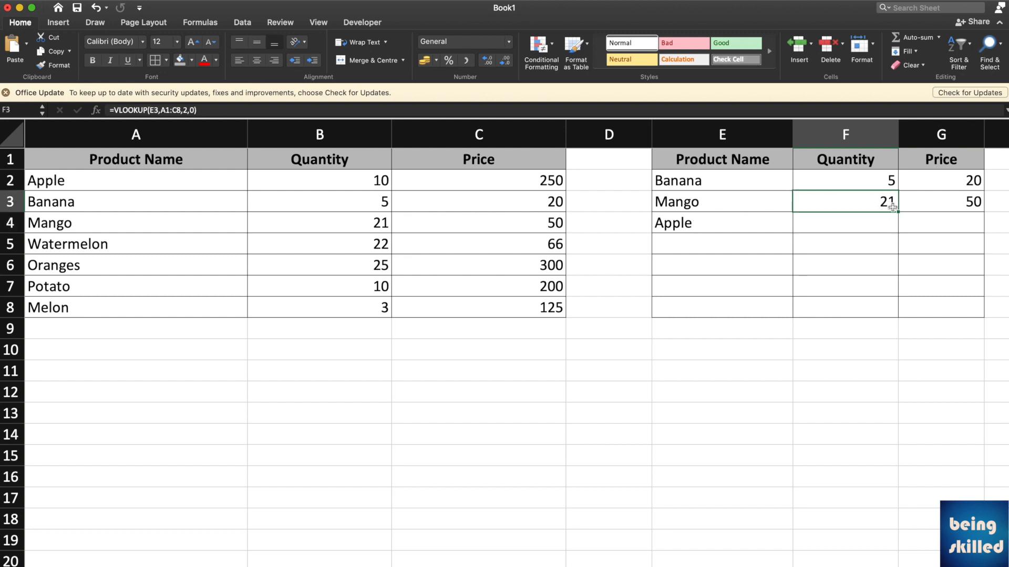
drag(896, 215, 856, 223)
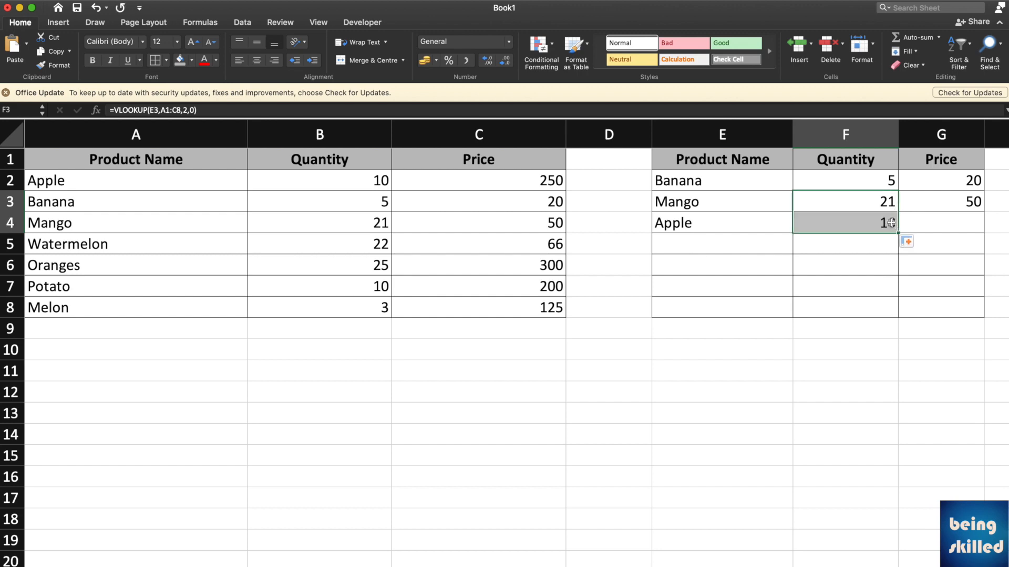
Step: Change the start of the table range in F4's VLOOKUP formula to the absolute reference $A$1
click(865, 219)
double_click(865, 220)
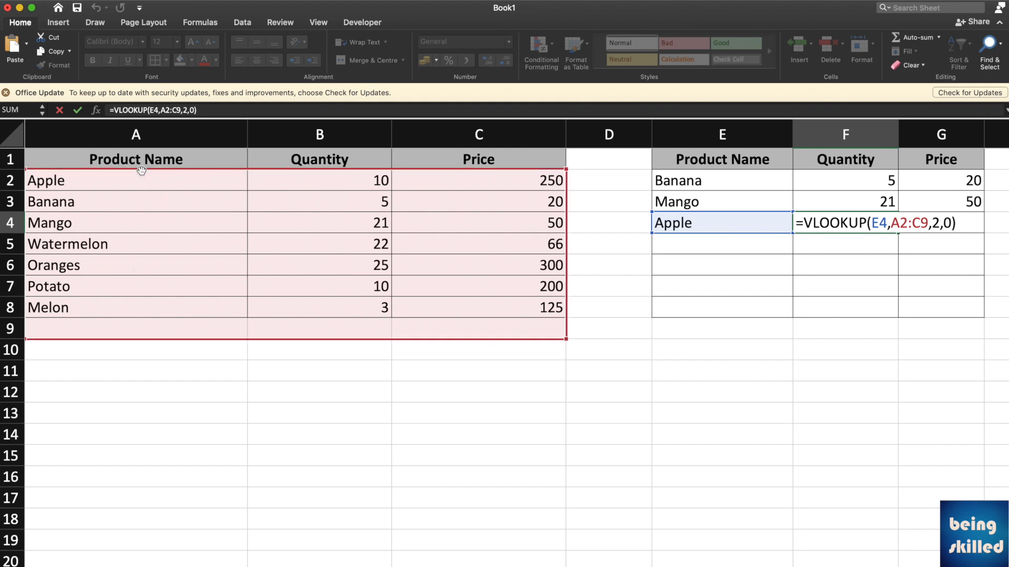
click(901, 222)
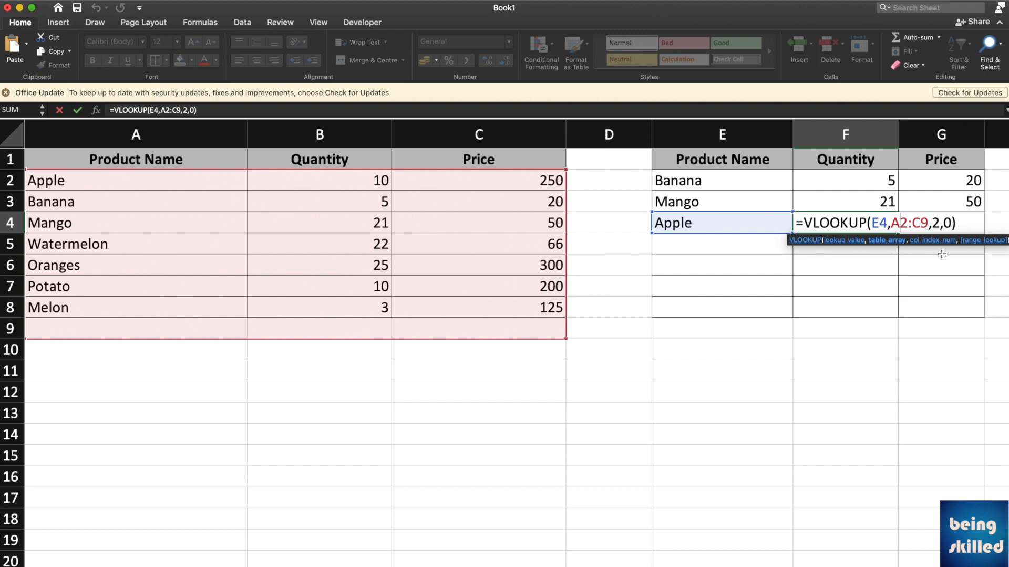
key(Left)
text($)
key(Right)
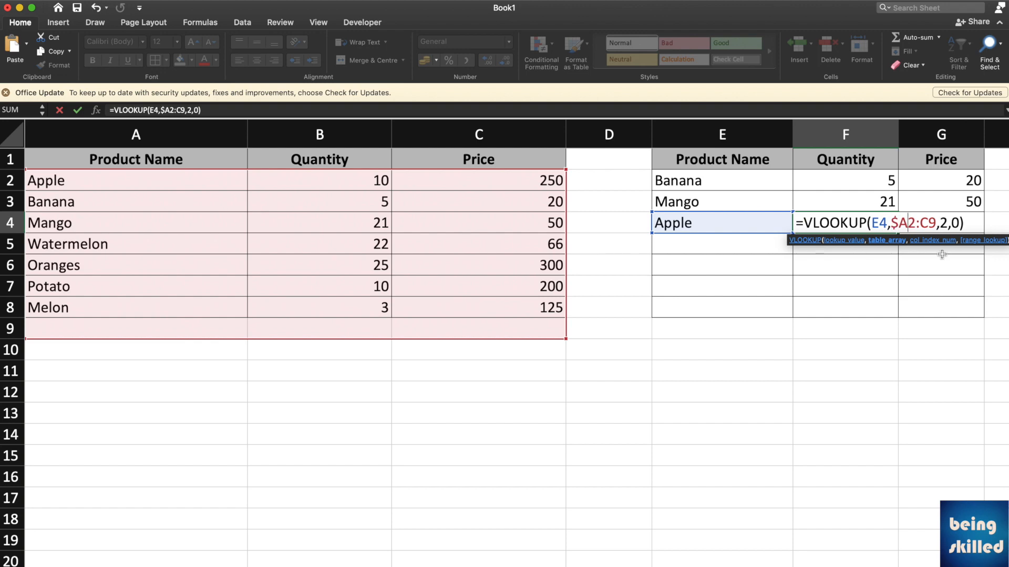
text($)
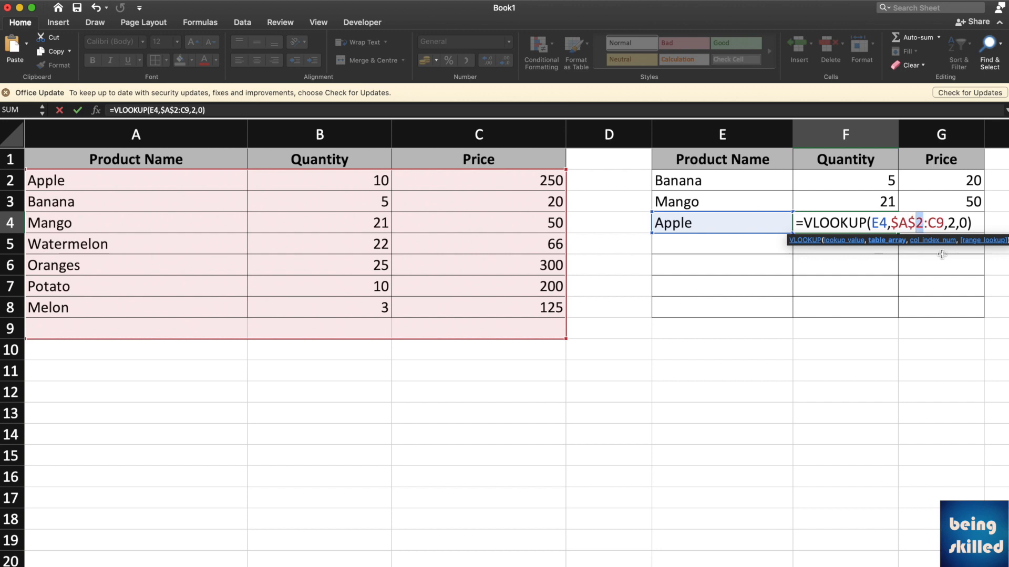
text(1)
key(Right)
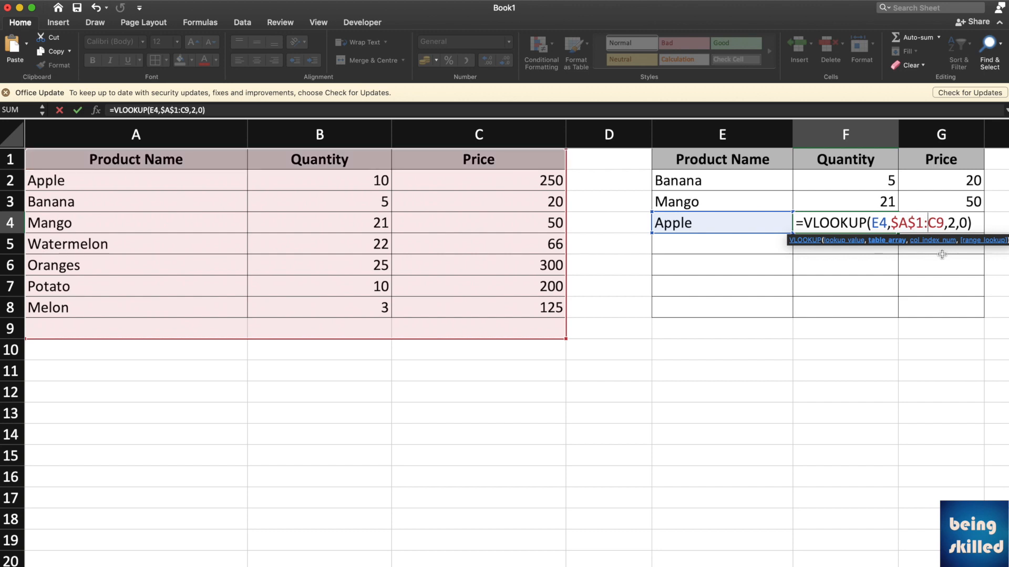
Step: Change the end of the table range in F4's formula to $C$100, and check the result against Apple's source row
text($)
key(Right)
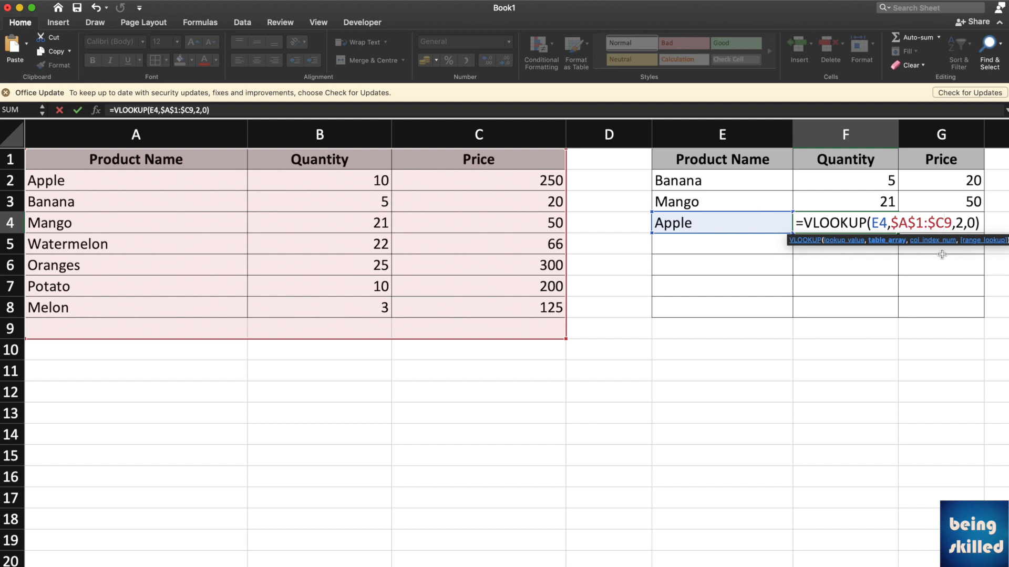
text($)
key(shift+Left)
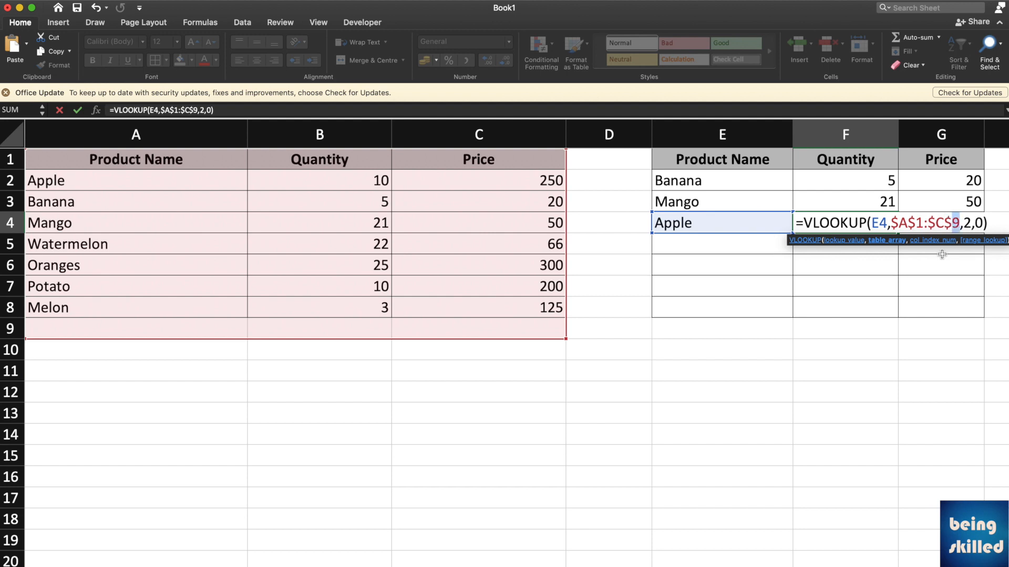
text(100)
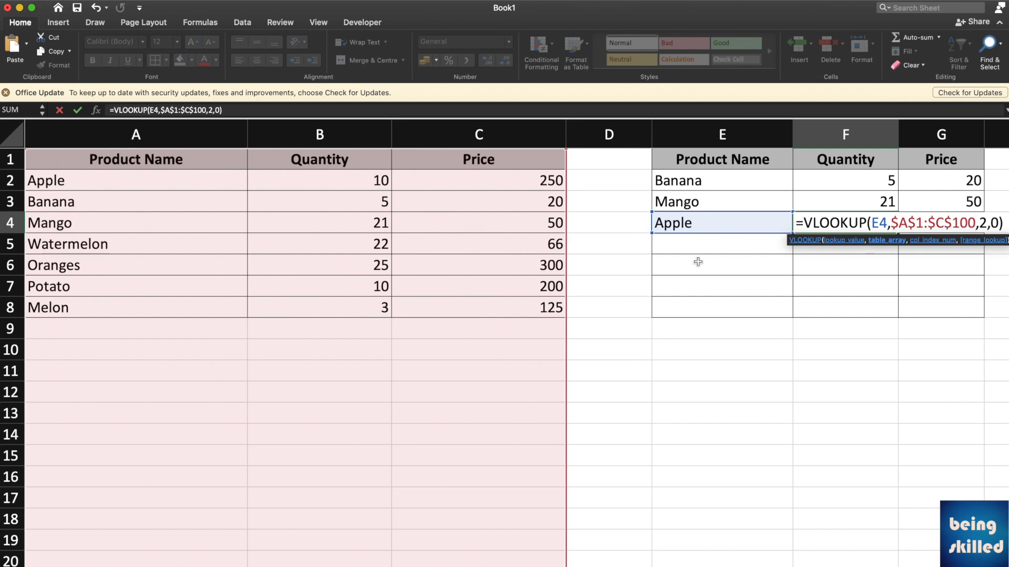
click(988, 226)
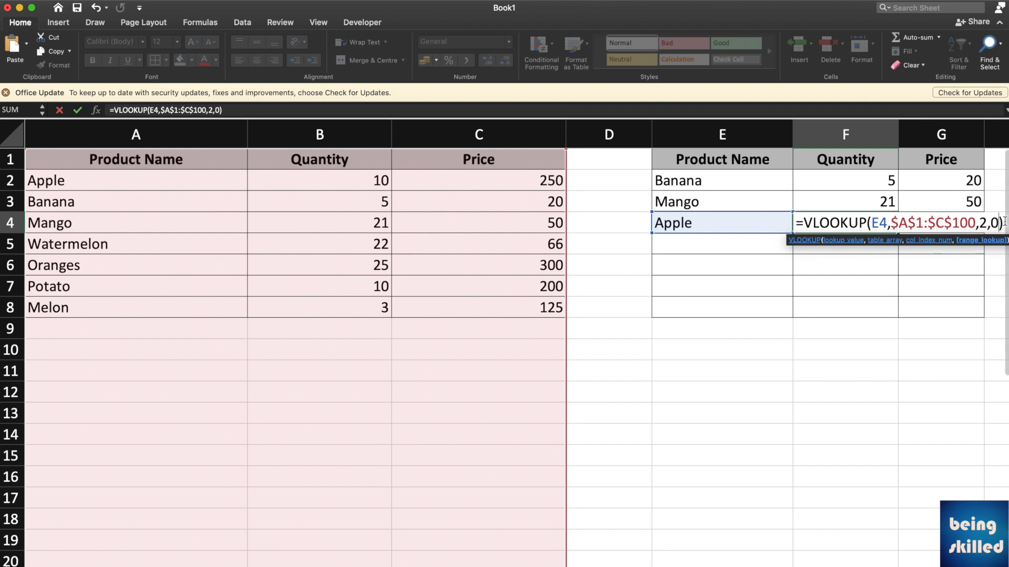
key(Return)
click(885, 215)
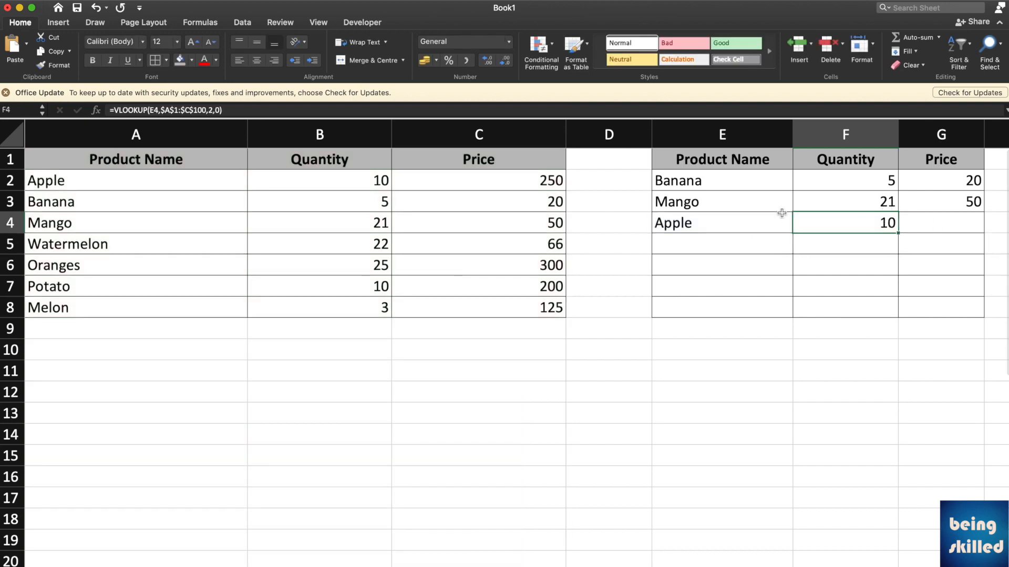
drag(189, 174, 308, 180)
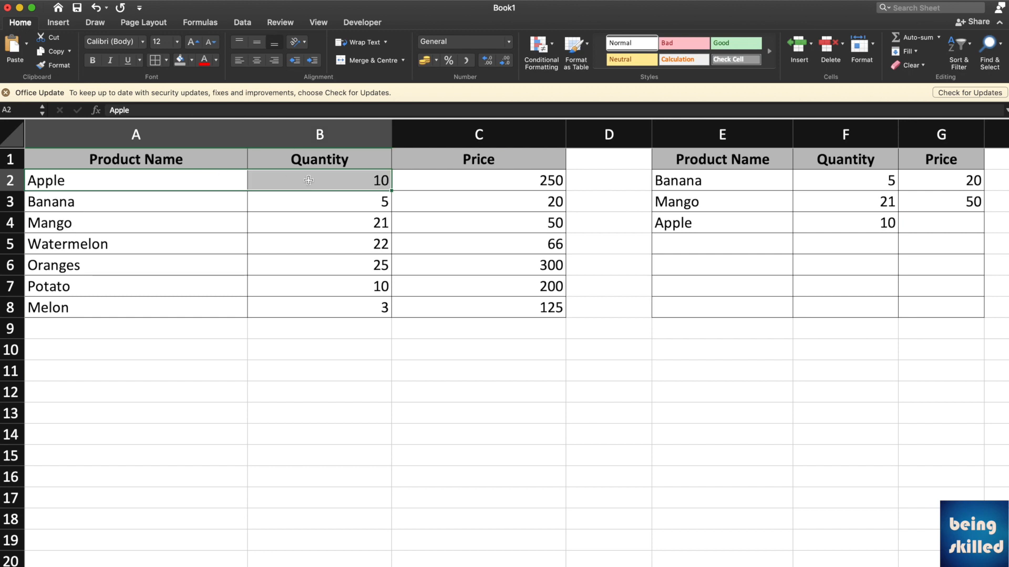
Step: Copy Apple's quantity formula from F4 into the price cell G4
click(860, 222)
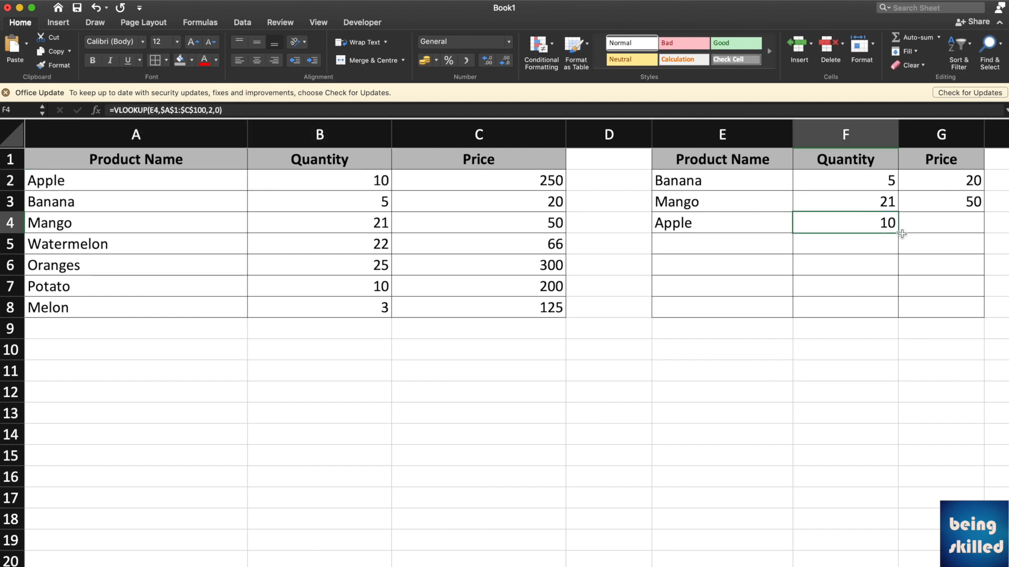
click(903, 234)
click(891, 225)
key(super+c)
click(930, 223)
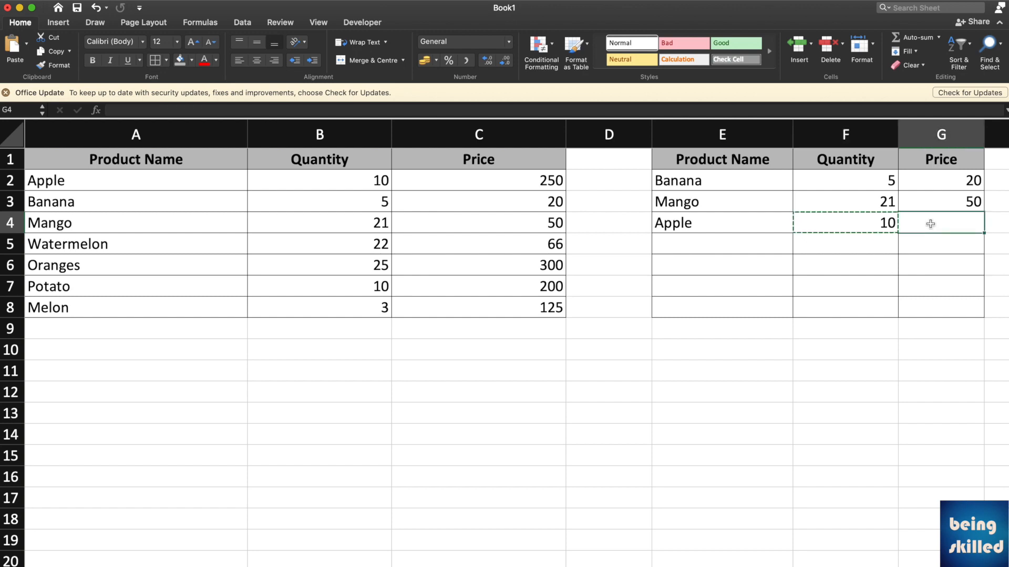
key(super+v)
Step: Replace the lookup value in G4's VLOOKUP formula with a reference to Apple's name cell, E4
double_click(946, 231)
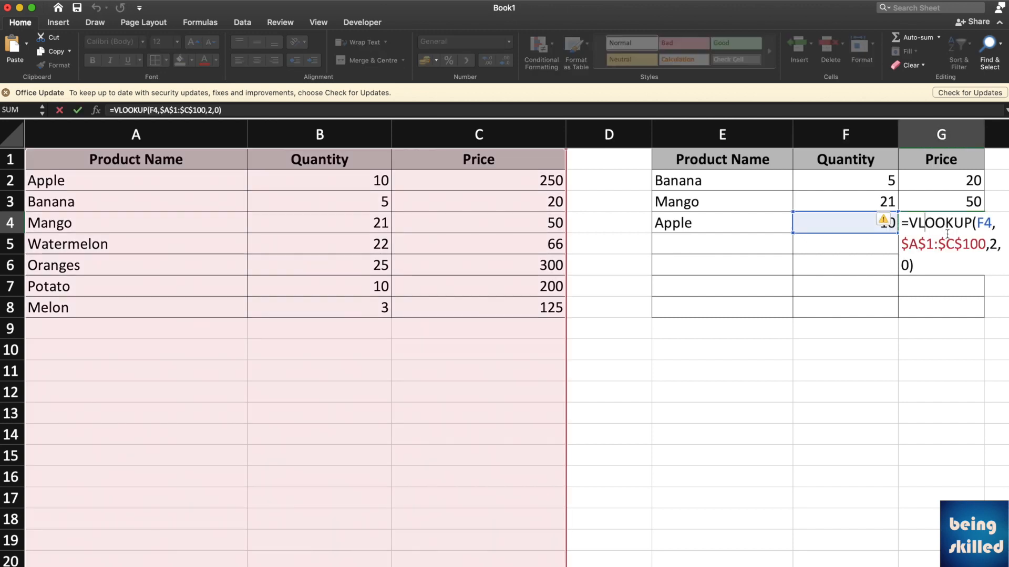
click(984, 226)
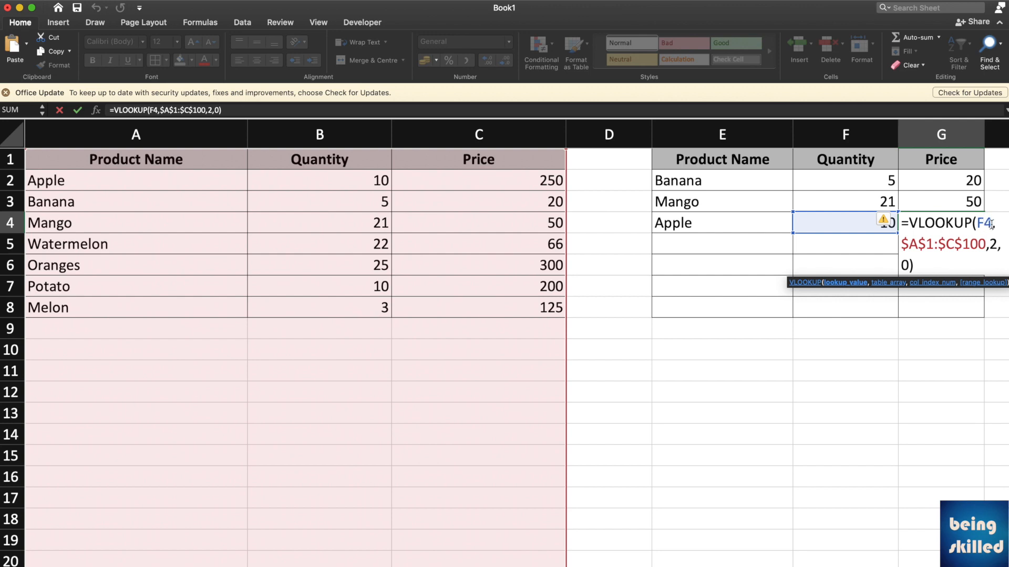
key(BackSpace)
key(BackSpace)
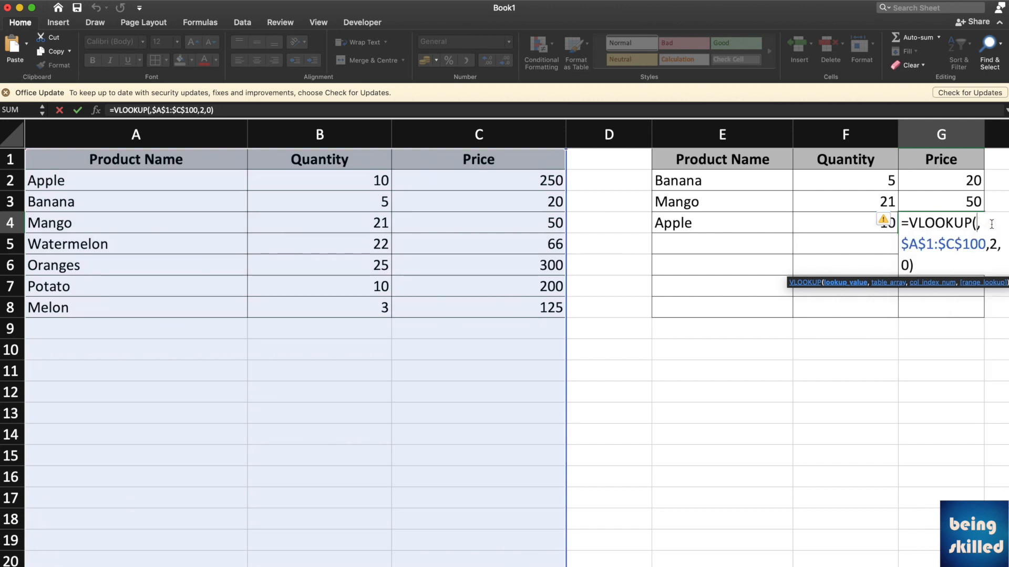
click(751, 224)
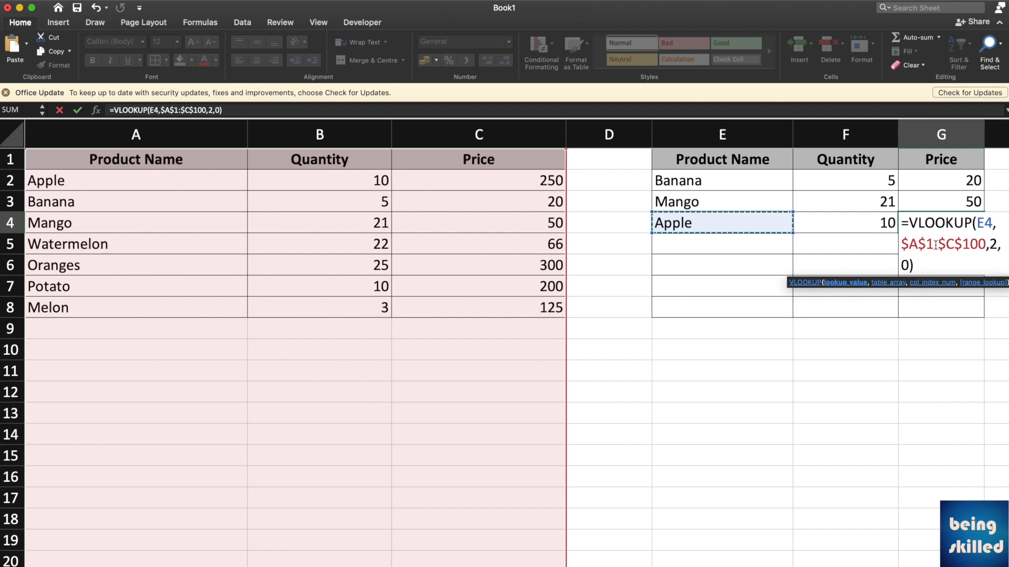
Step: Set the column index in G4's VLOOKUP formula to 3, and check the result against Apple's source row
click(998, 244)
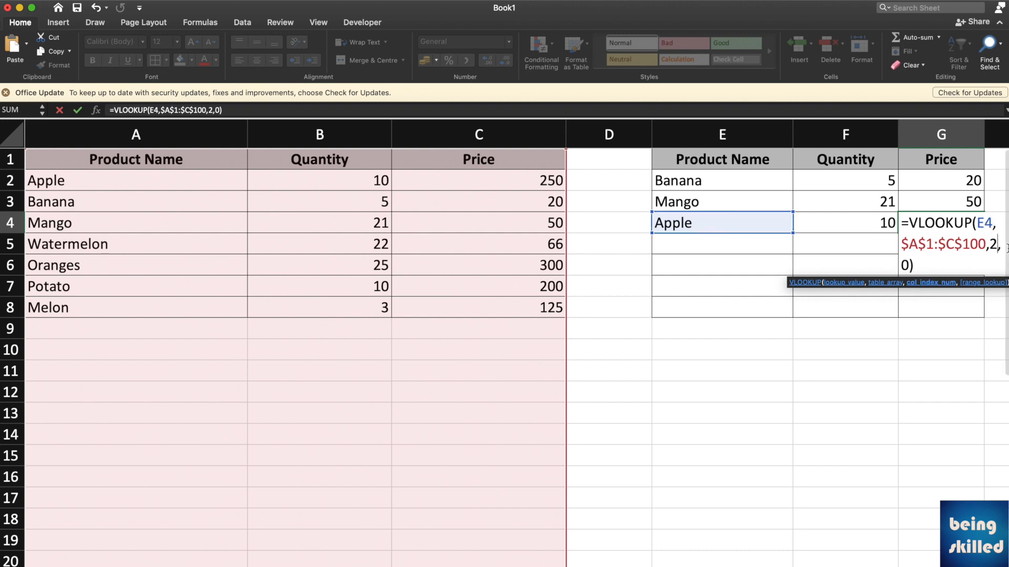
key(BackSpace)
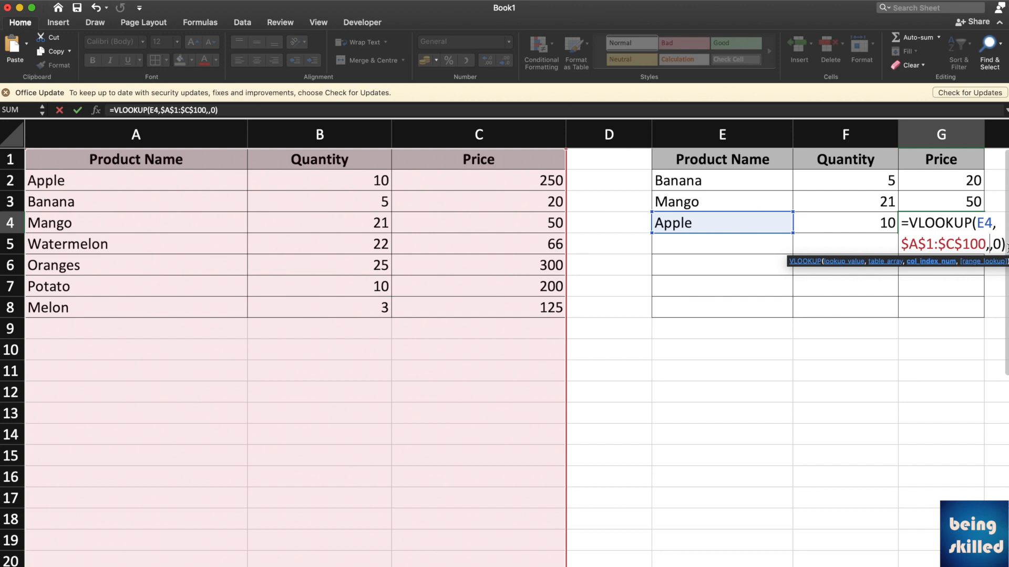
text(3)
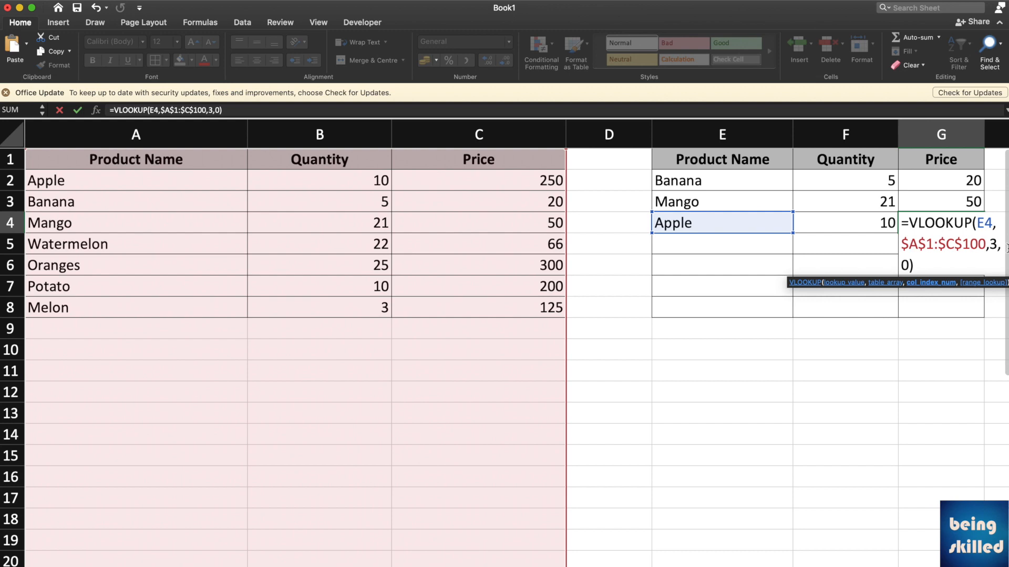
key(Return)
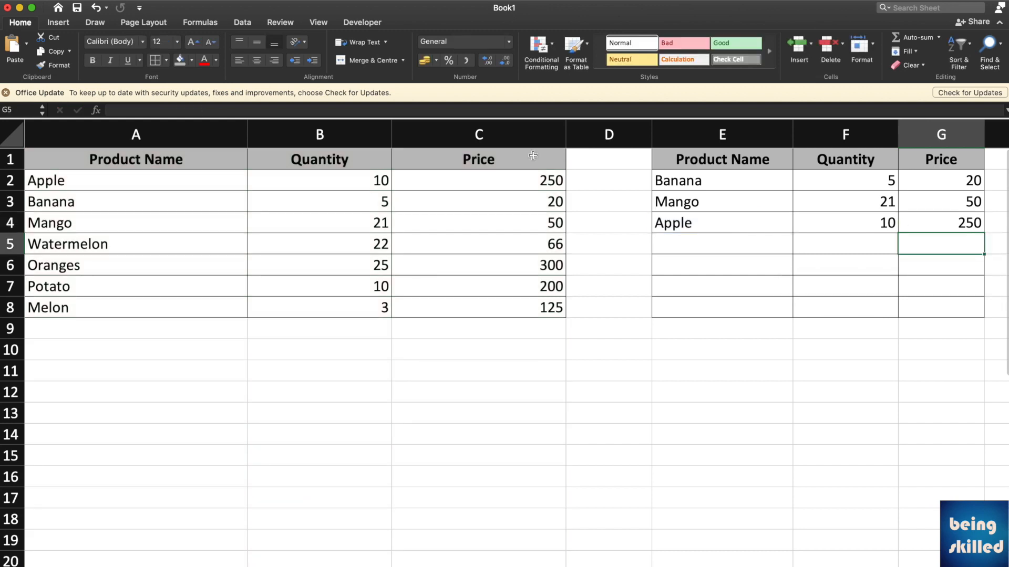
drag(90, 185, 478, 213)
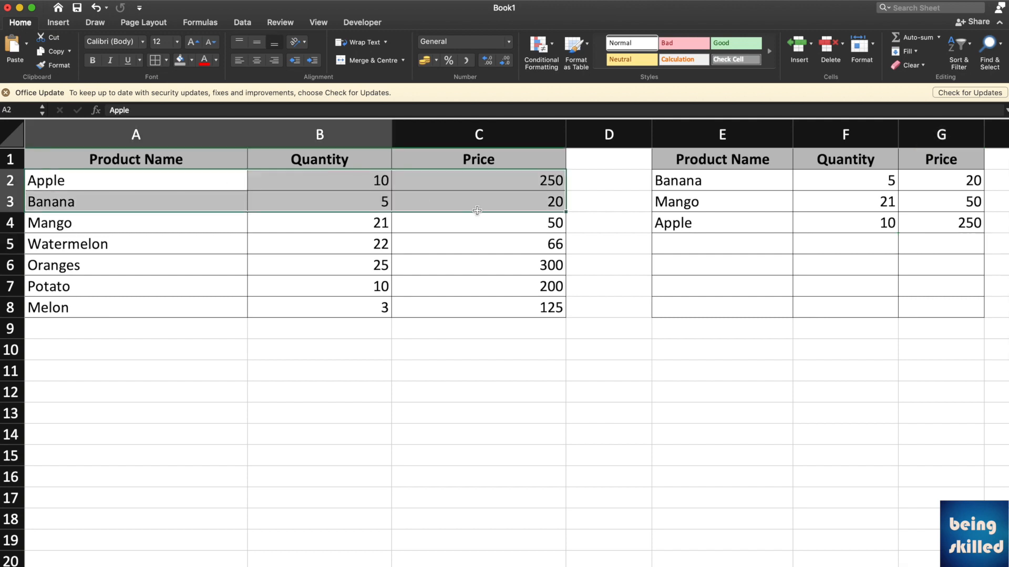
click(496, 199)
click(496, 186)
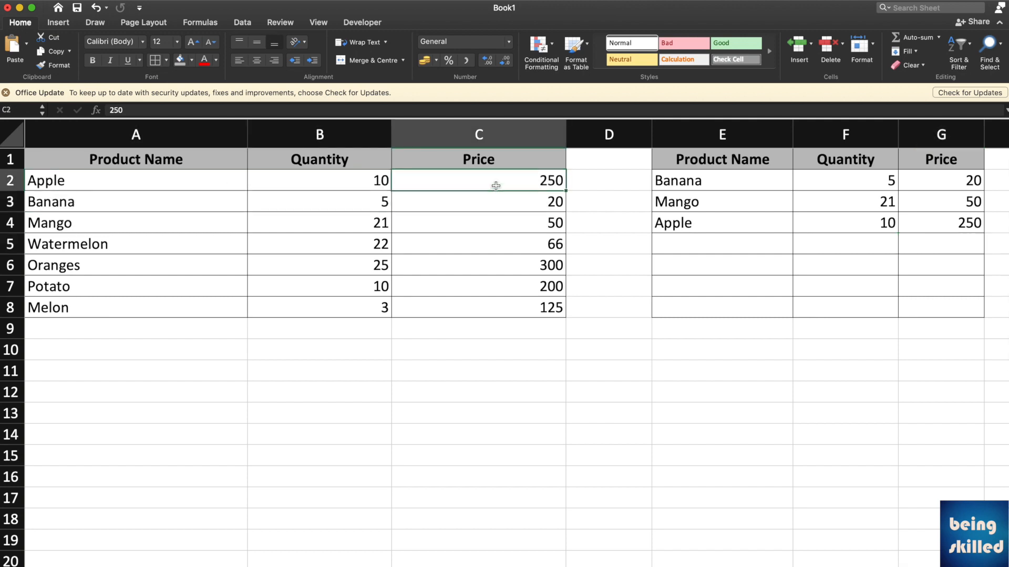
Step: Enter Potato as the product name in E5 and fill the quantity formula from F4 down to F5
click(737, 243)
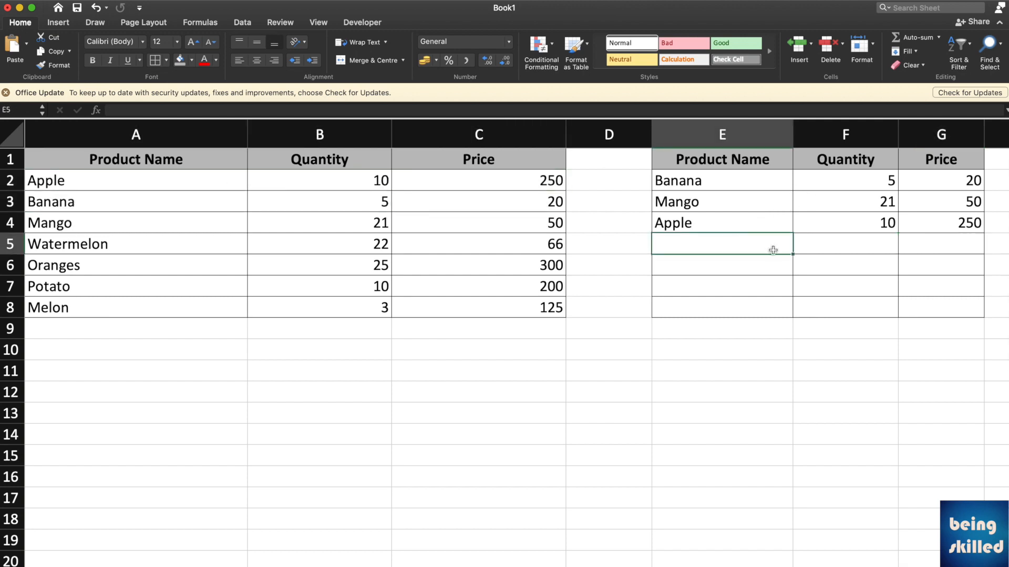
text(Potato)
key(Tab)
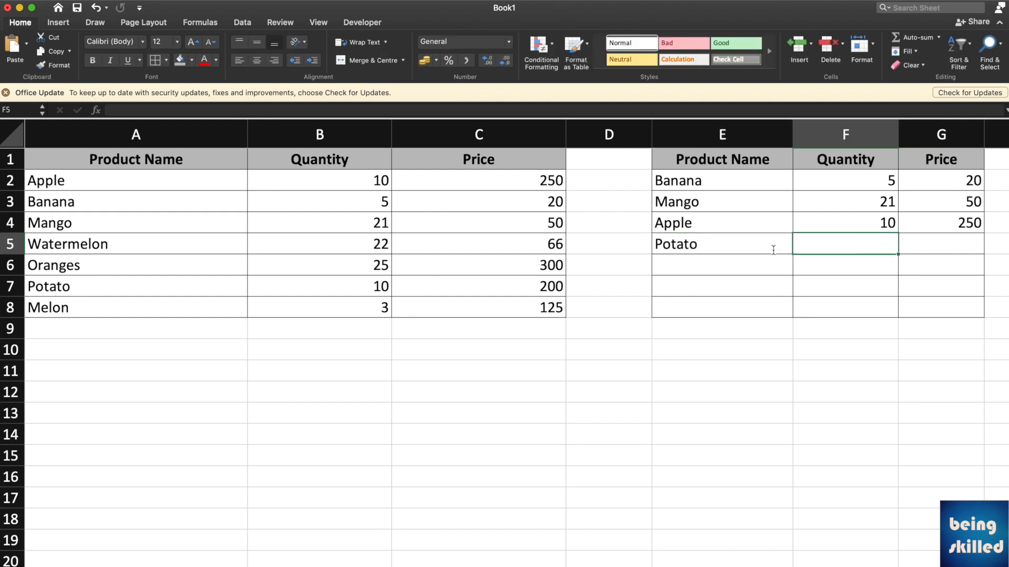
click(891, 227)
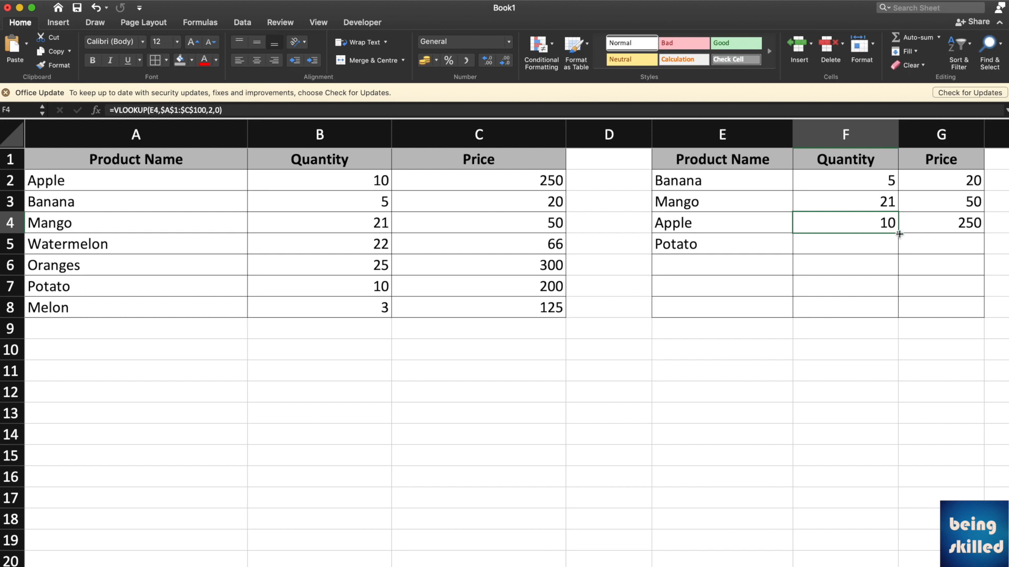
drag(893, 229, 895, 247)
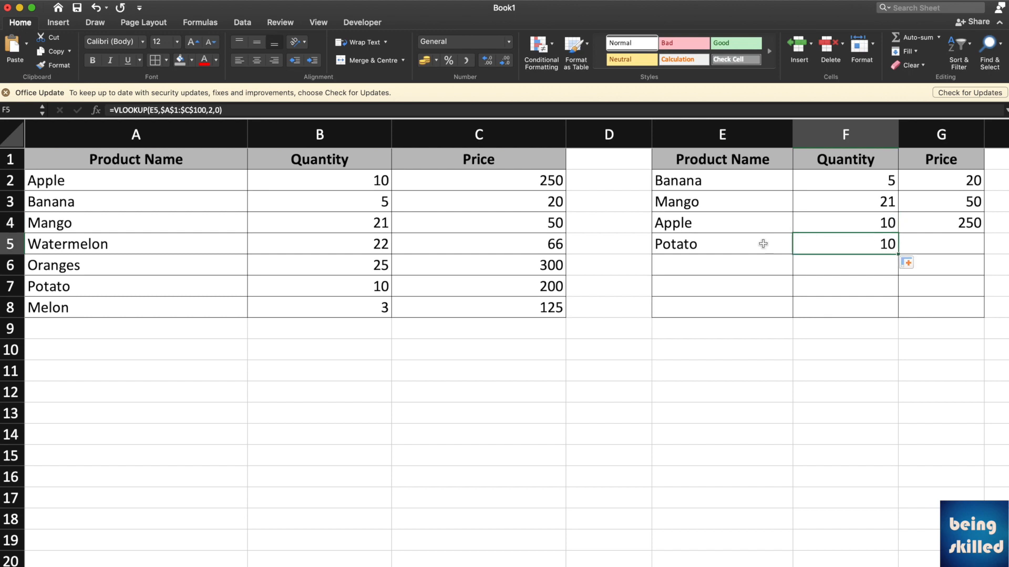
Step: Change Potato's quantity in source cell B7 to 15 and check the lookup result in F5
click(369, 290)
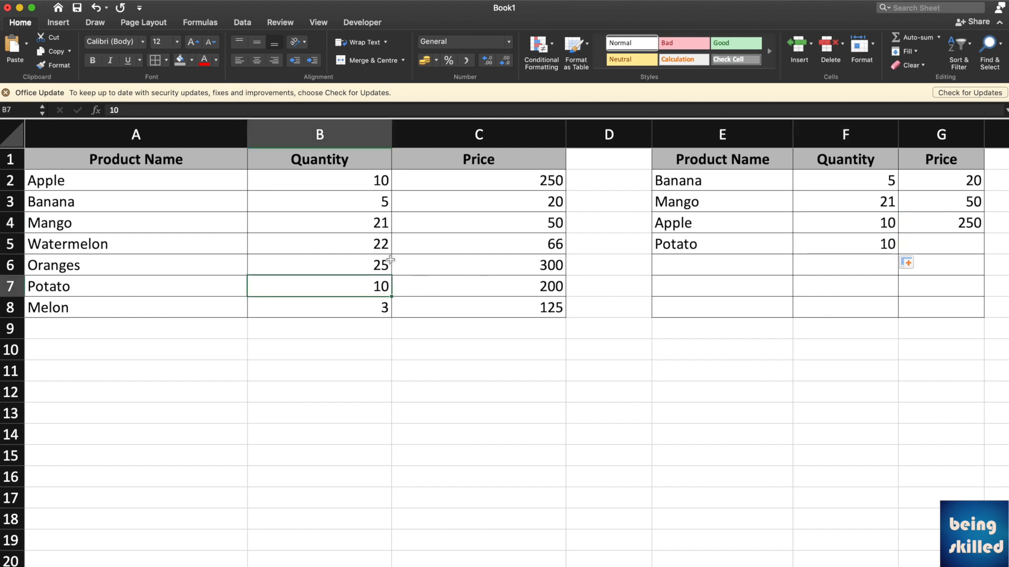
text(15)
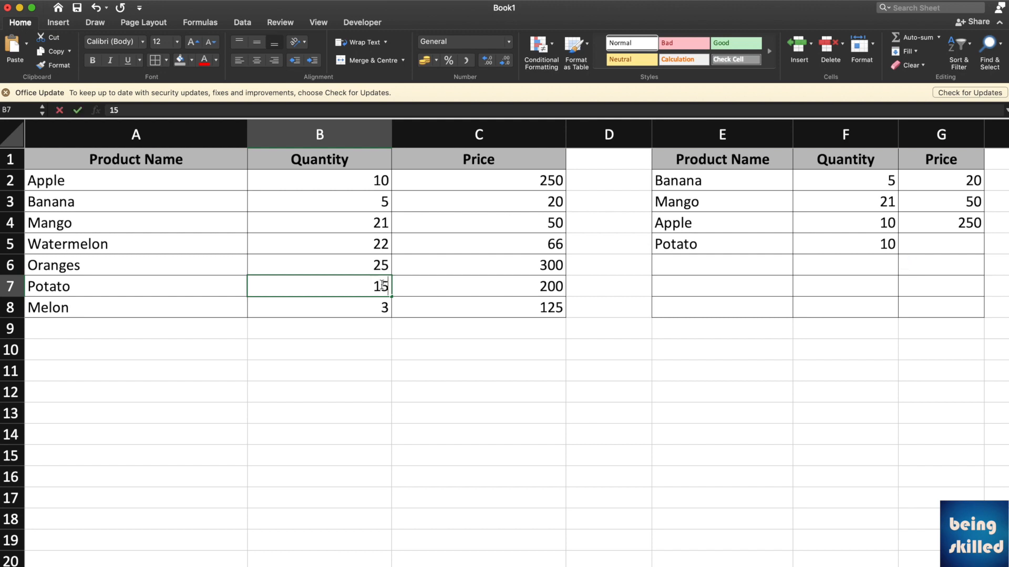
click(494, 286)
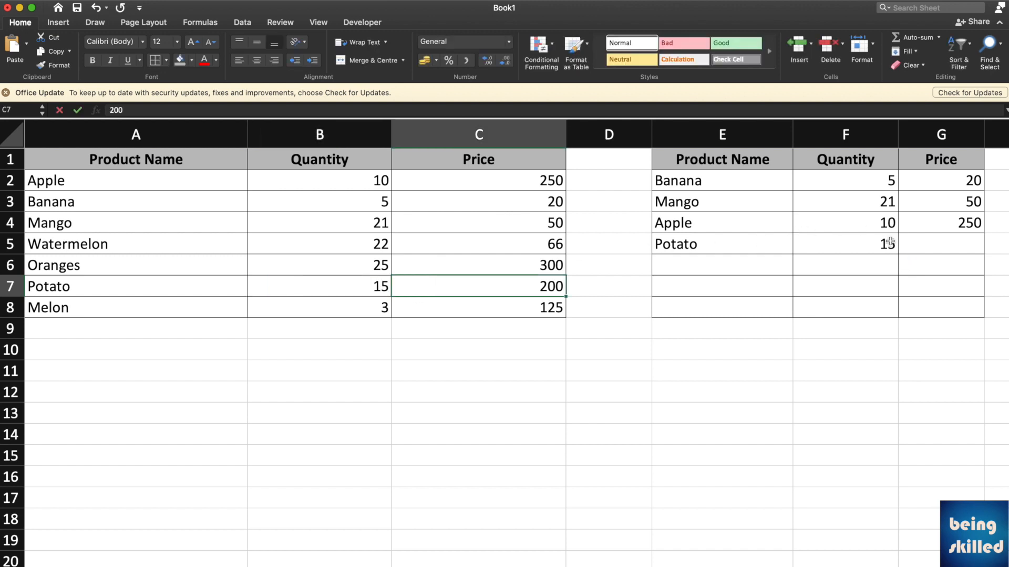
click(882, 249)
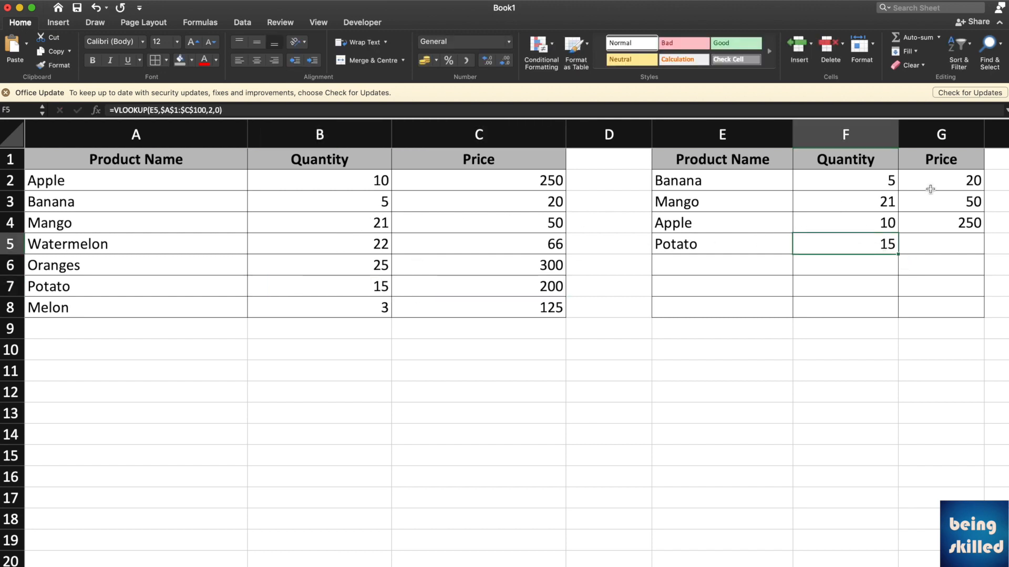
Step: Fill the price formula from G4 down to G5 for Potato, and review the formulas in F5 and G5
click(958, 224)
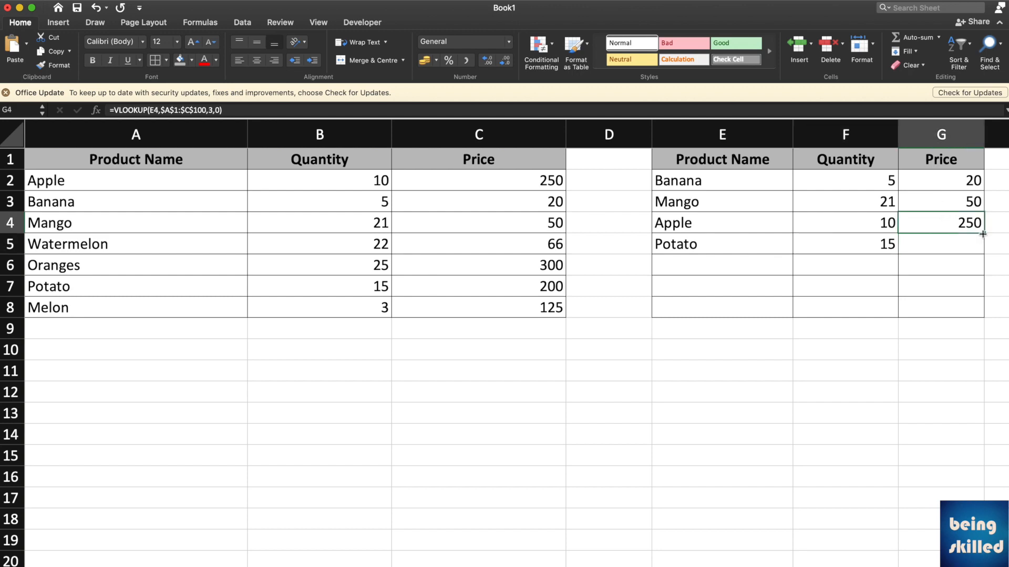
drag(983, 233, 976, 245)
click(959, 244)
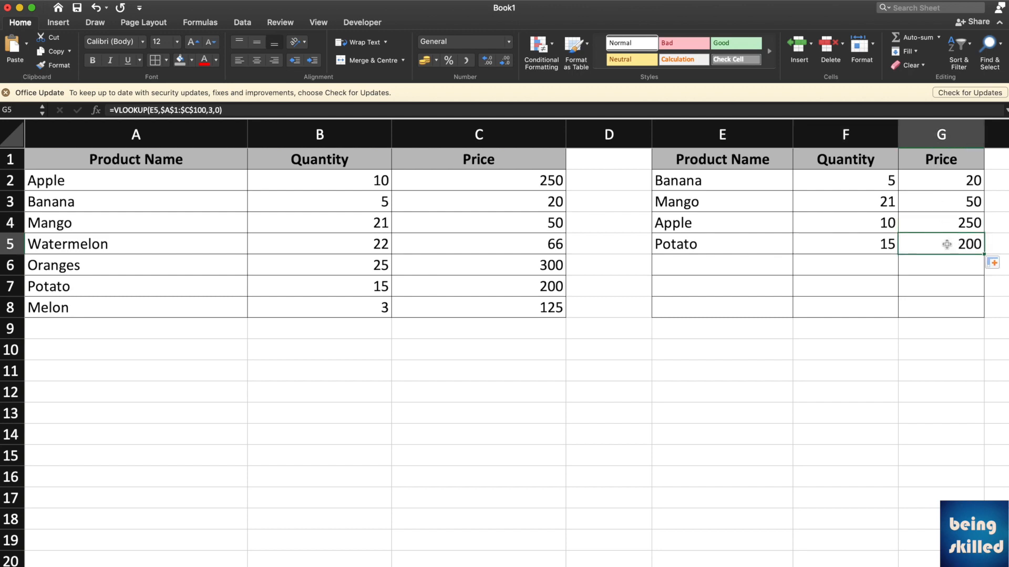
click(886, 242)
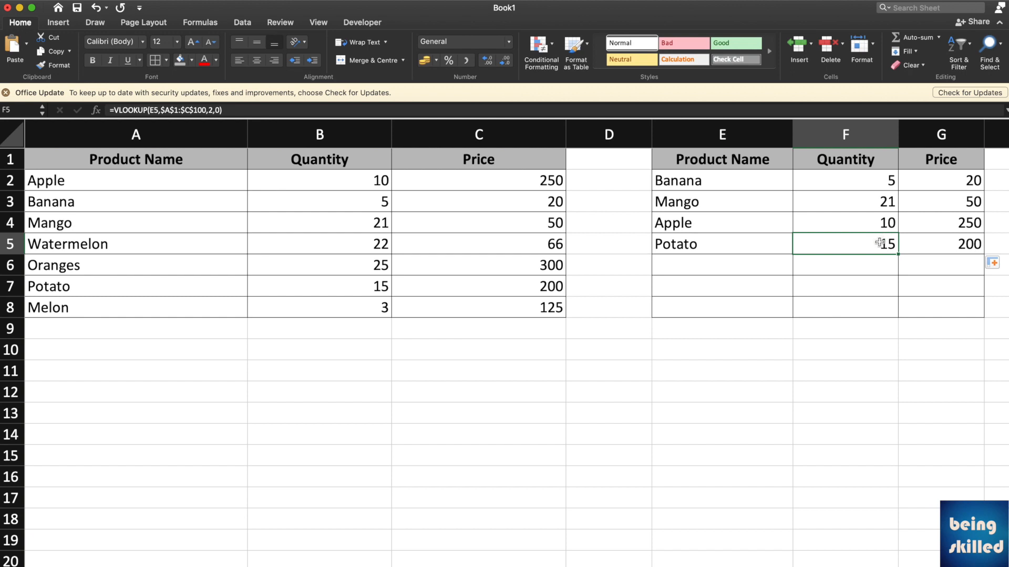
double_click(878, 243)
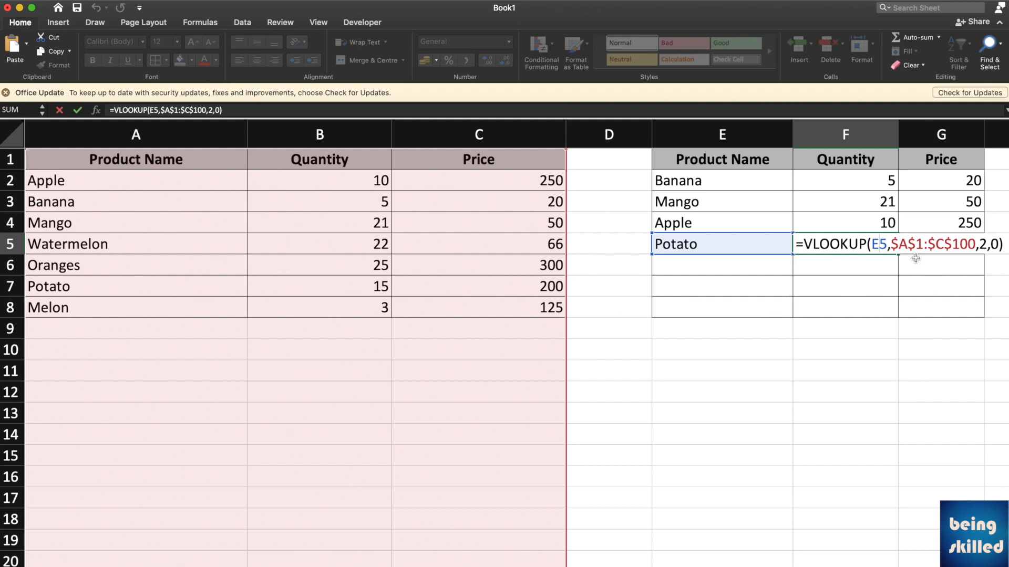
key(Return)
click(960, 252)
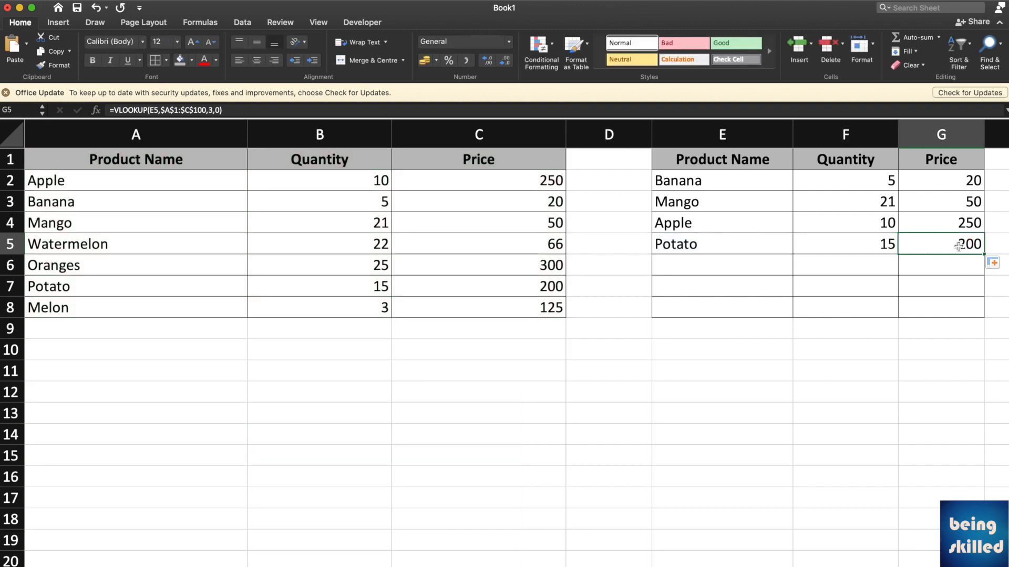
Step: Enter Melon as the product name in E6 and fill the quantity formula from F5 down to F6
click(698, 263)
text(Melon)
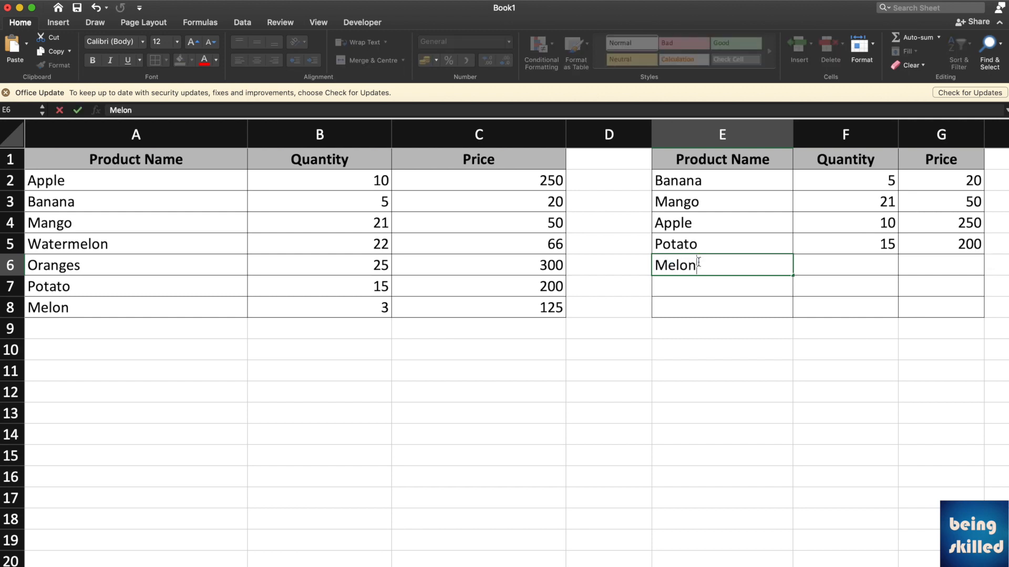
key(Tab)
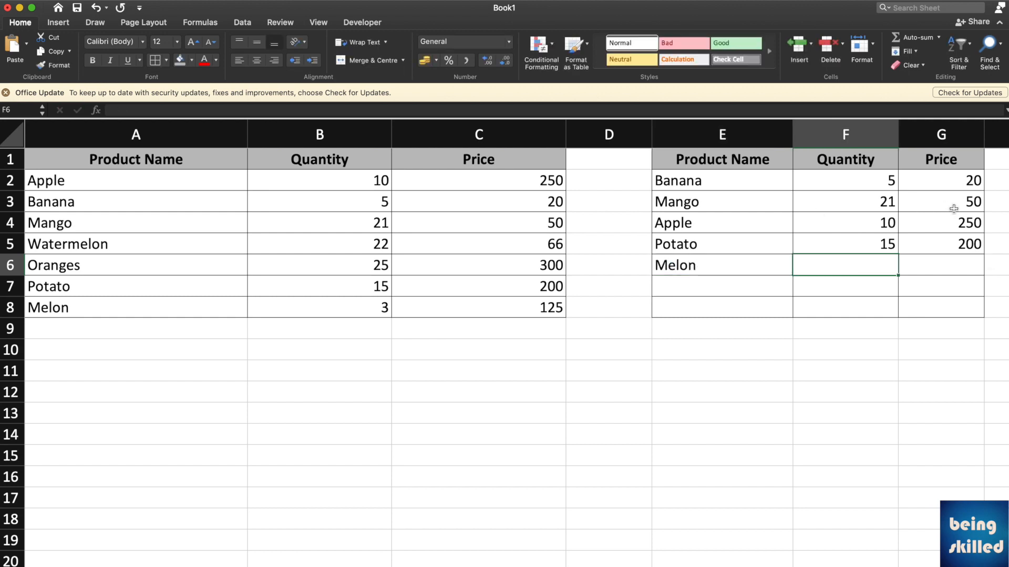
click(890, 248)
drag(896, 255, 898, 273)
Step: Fill the price formula from G5 down to G6 for Melon
click(946, 247)
click(984, 258)
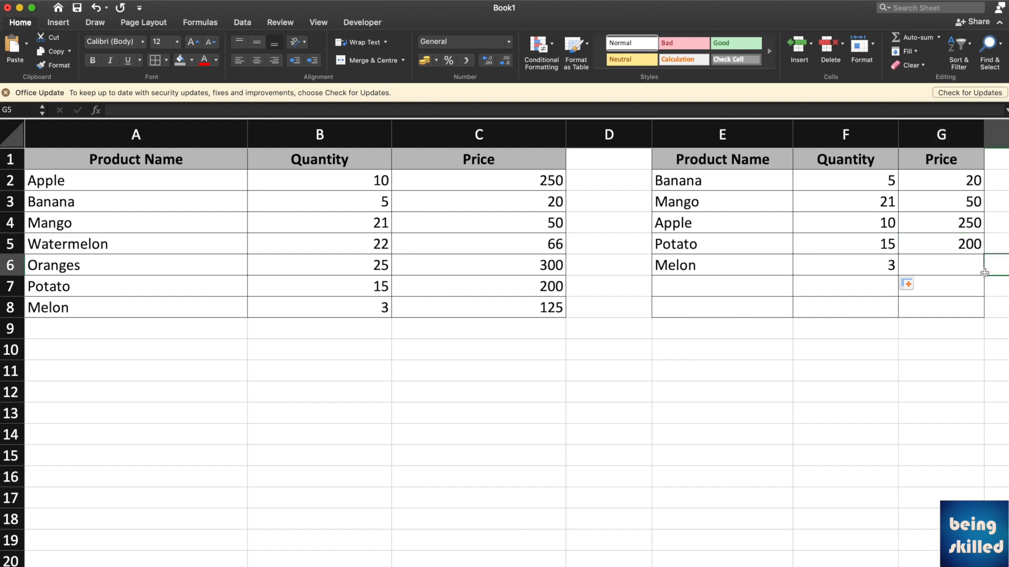
click(976, 243)
drag(981, 253, 917, 265)
click(913, 266)
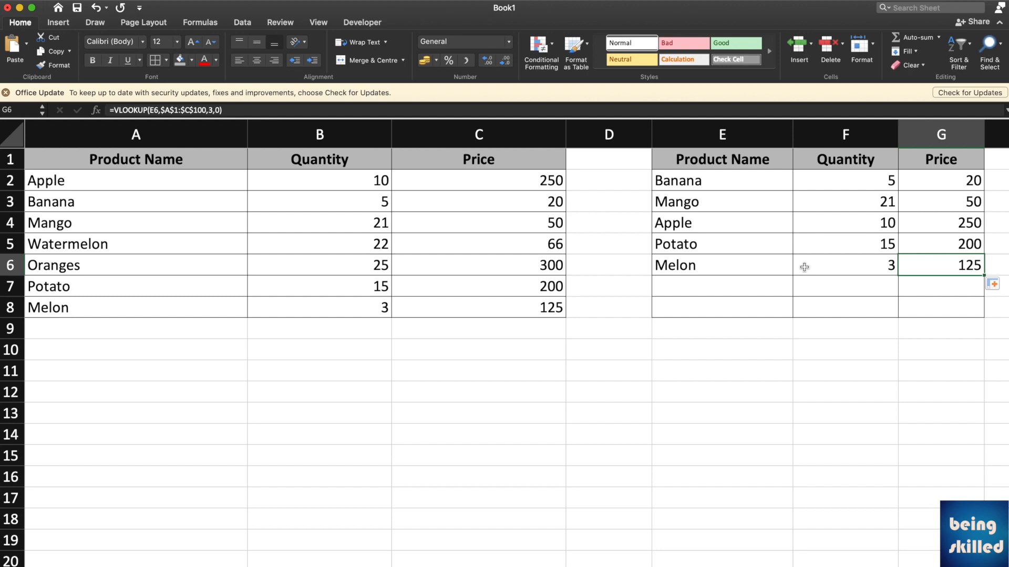
Step: Enter Xylo as the product name in E7 and fill the quantity formula from F6 down to F7
click(757, 283)
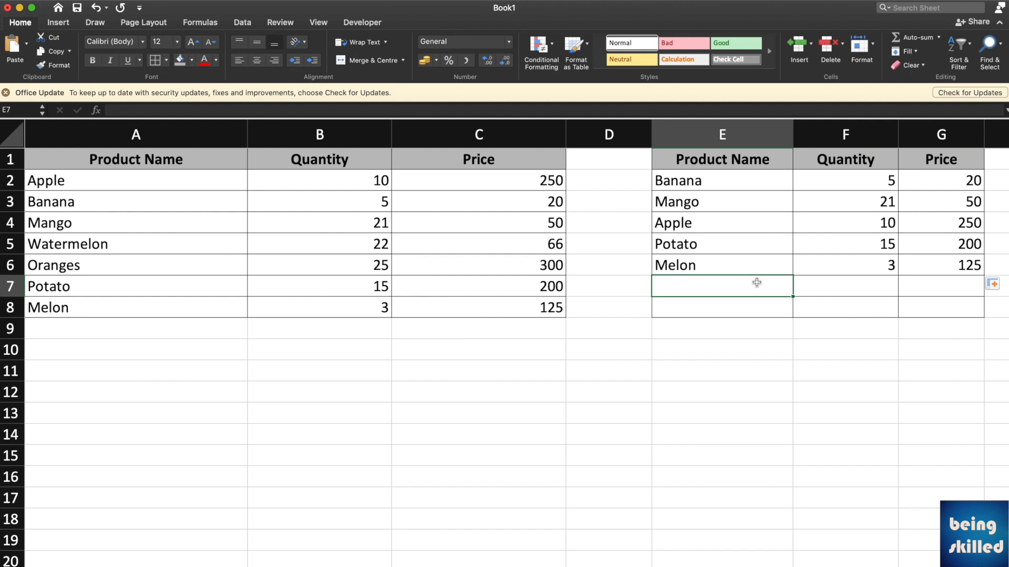
text(Xylo)
key(Tab)
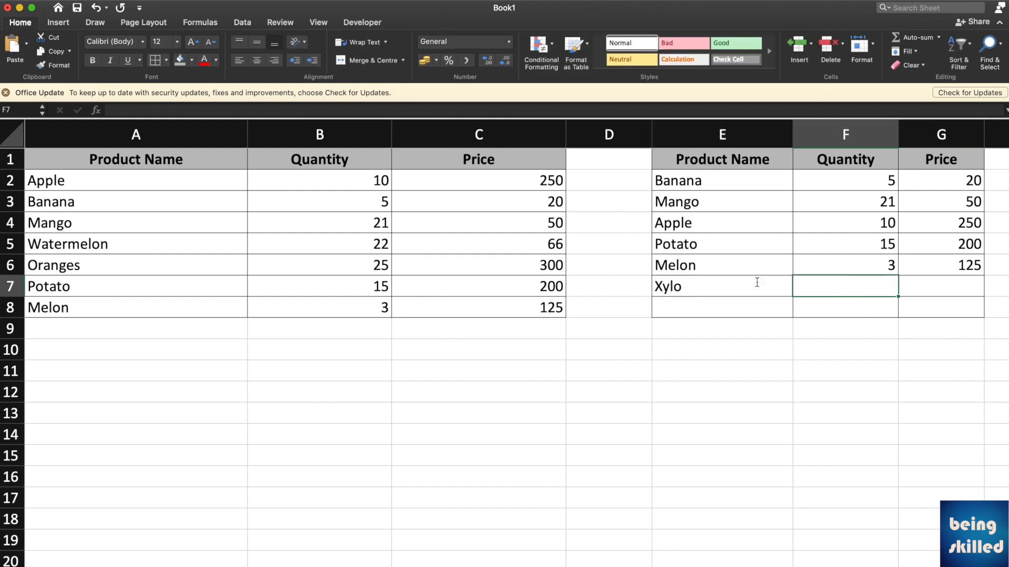
click(843, 267)
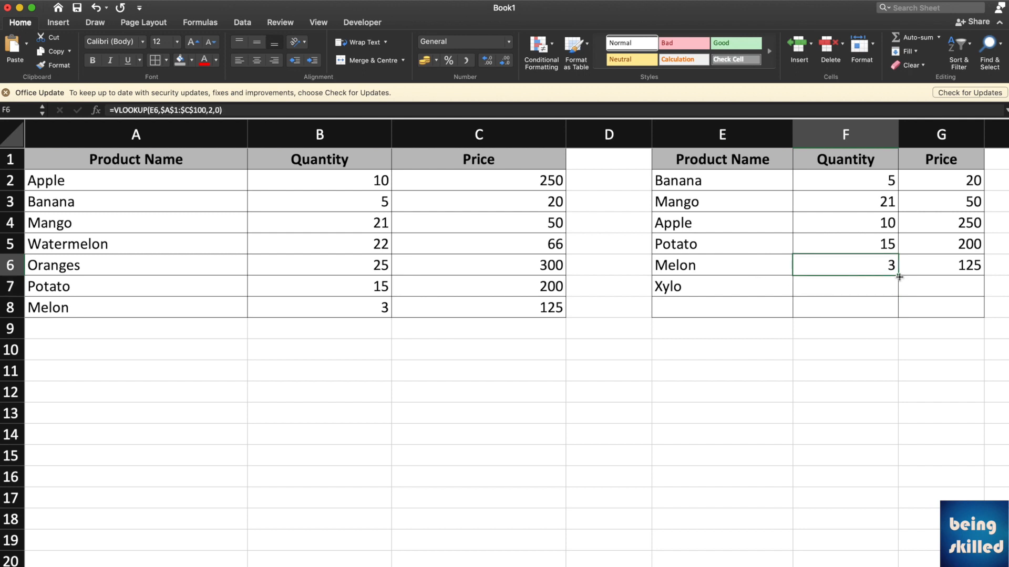
drag(899, 275, 900, 288)
Step: Fill the price formula from G6 down to G7 for Xylo, and select its product name cell
click(983, 269)
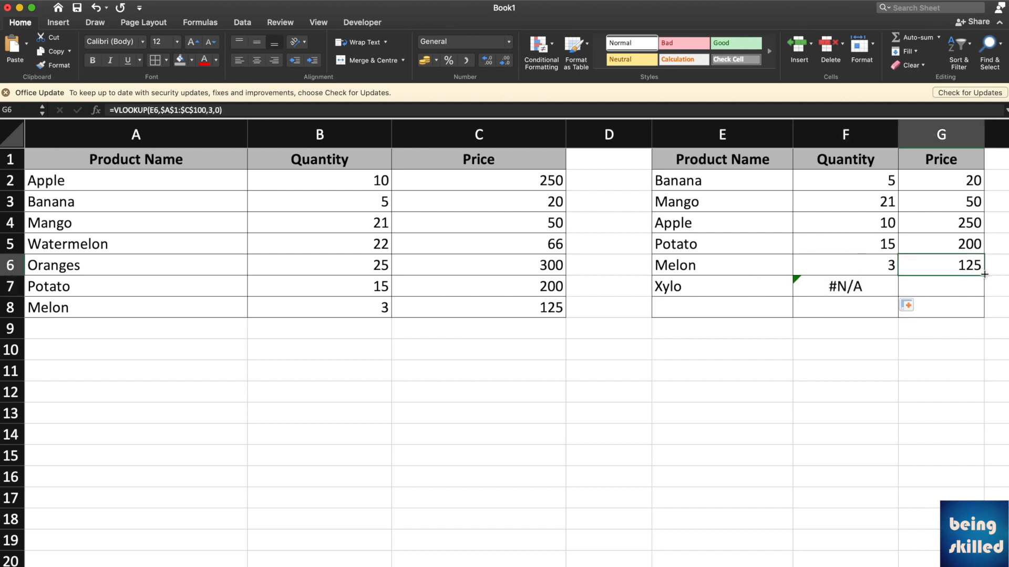
drag(983, 269, 981, 289)
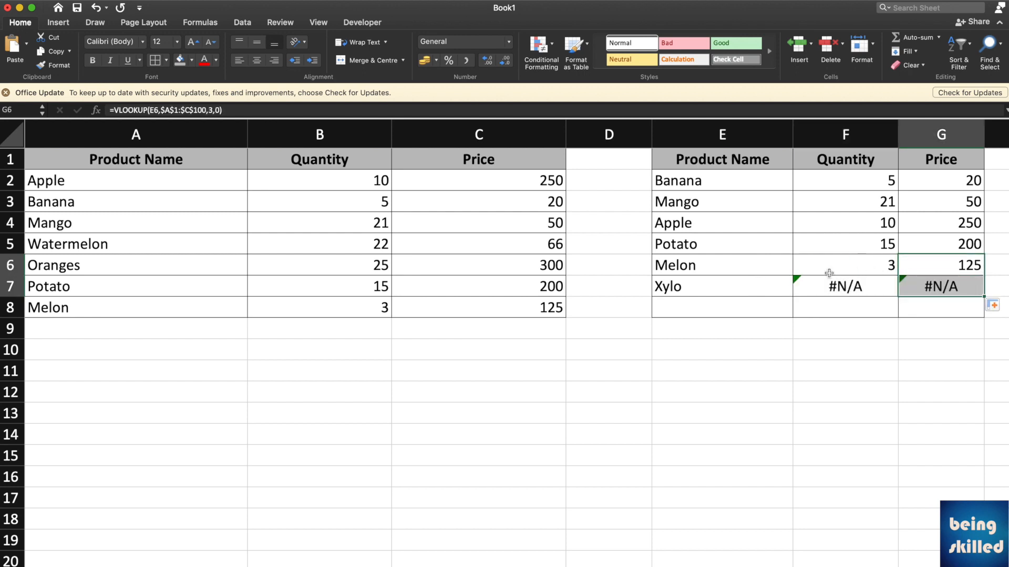
click(691, 288)
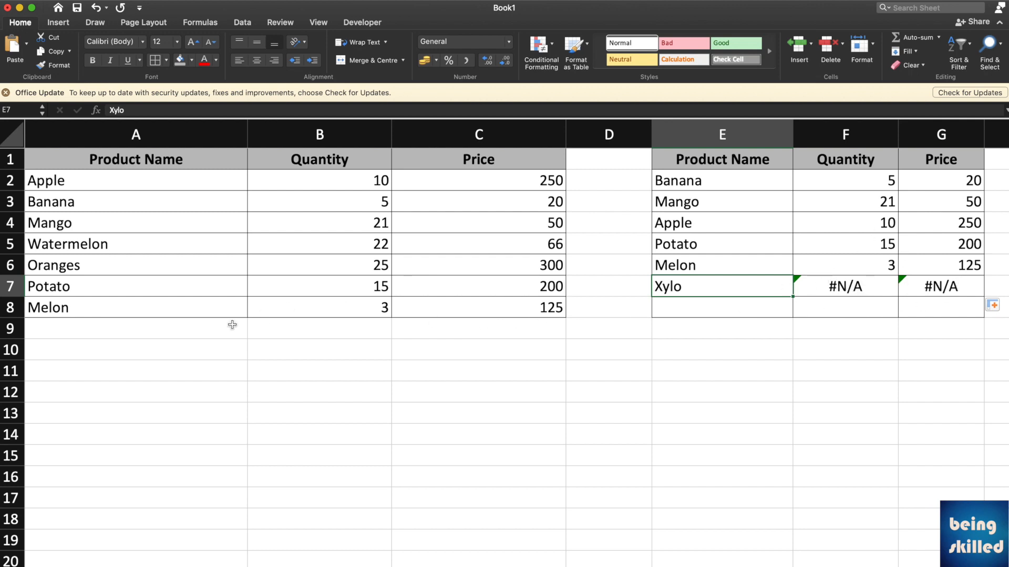
Step: Add Xylo as a new product name in A9, directly below Melon in the source table
click(202, 322)
text(Xylo)
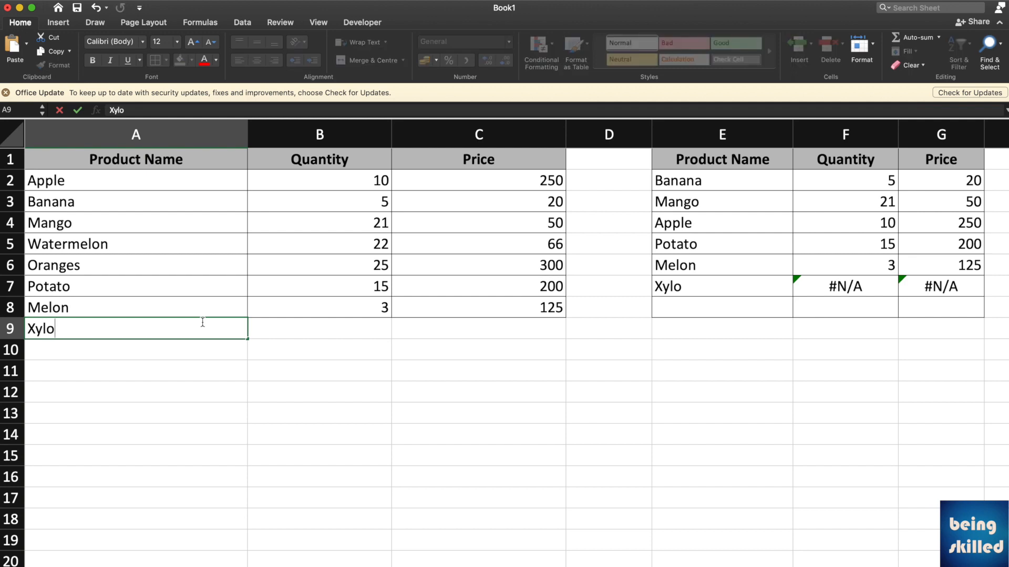
key(Tab)
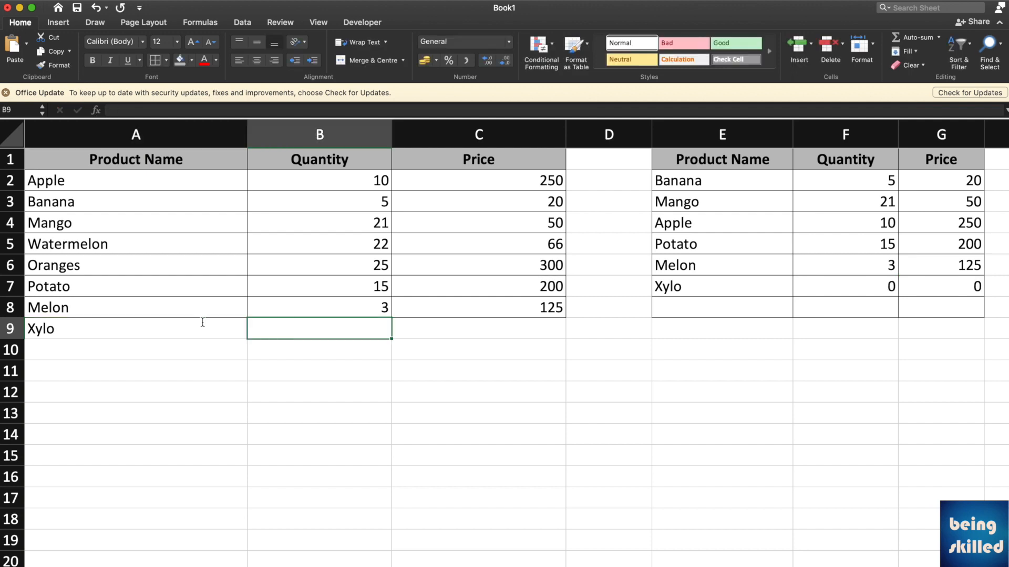
click(203, 323)
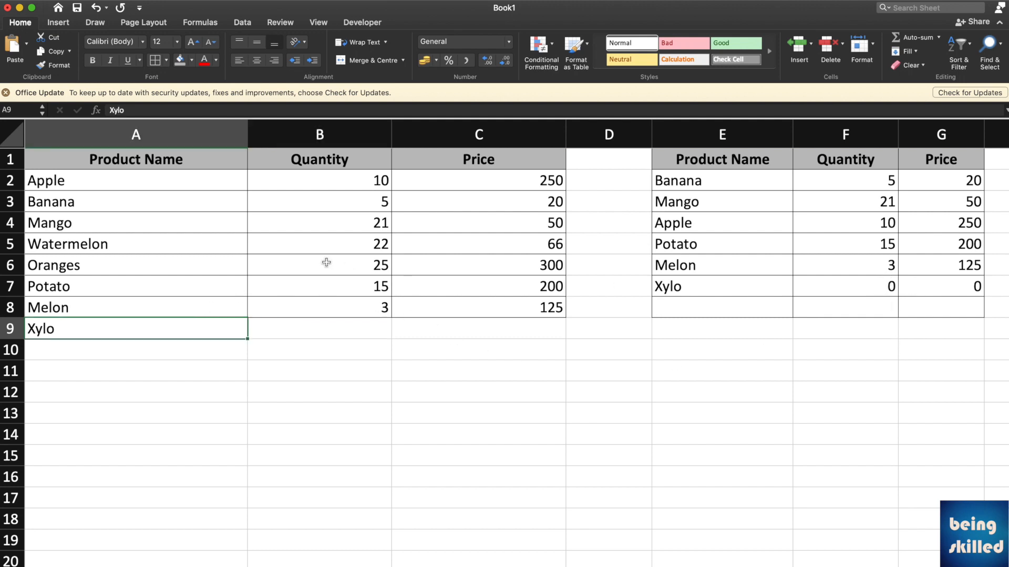
Step: Enter a quantity of 5 in B9 and a price of 5 in C9 for Xylo
click(389, 320)
text(5)
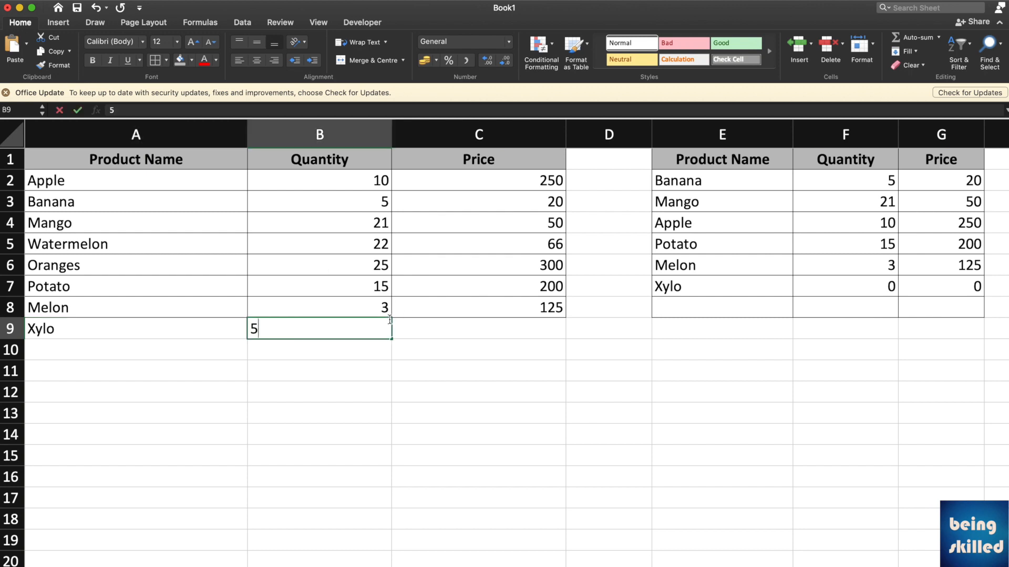
key(Tab)
text(5)
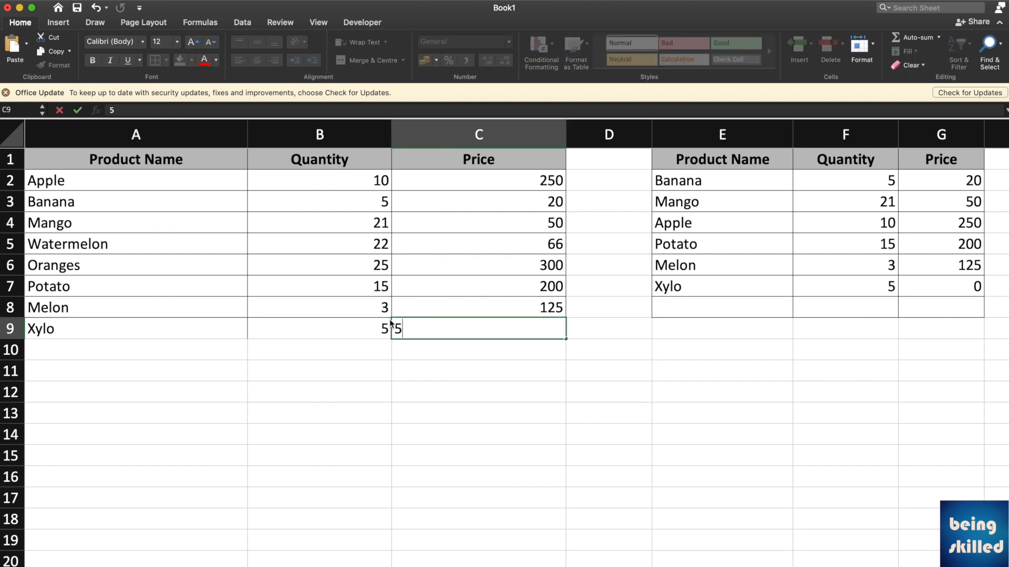
key(Tab)
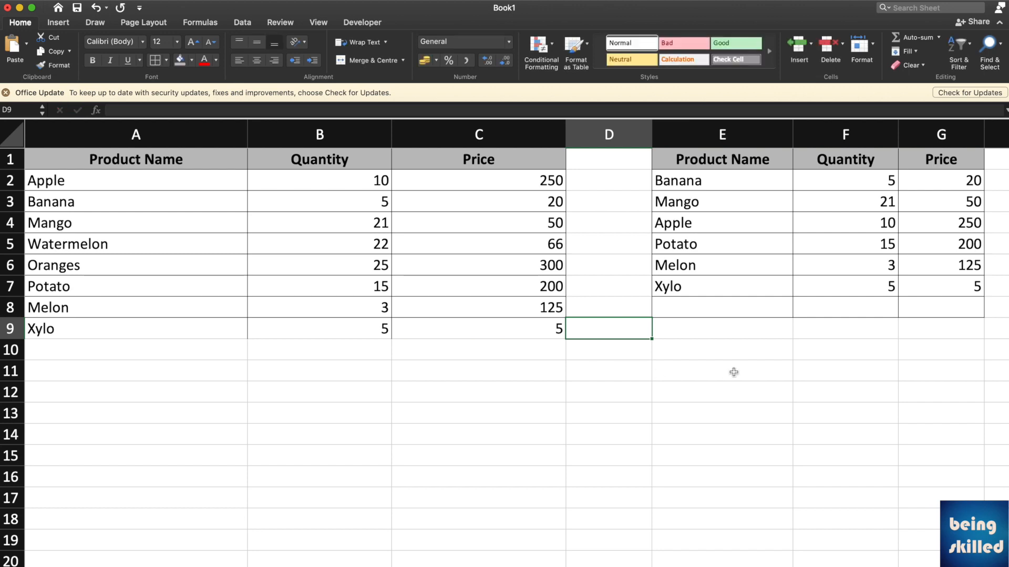
Step: Check the looked-up quantity and price for Xylo in F7:G7 and inspect Banana's quantity formula in F2
drag(854, 291, 926, 287)
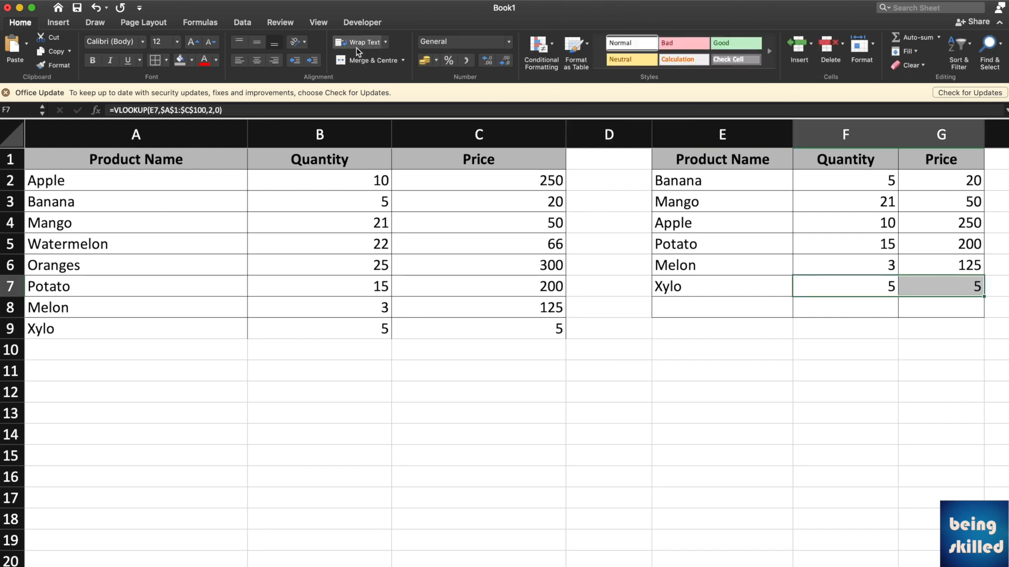
click(840, 366)
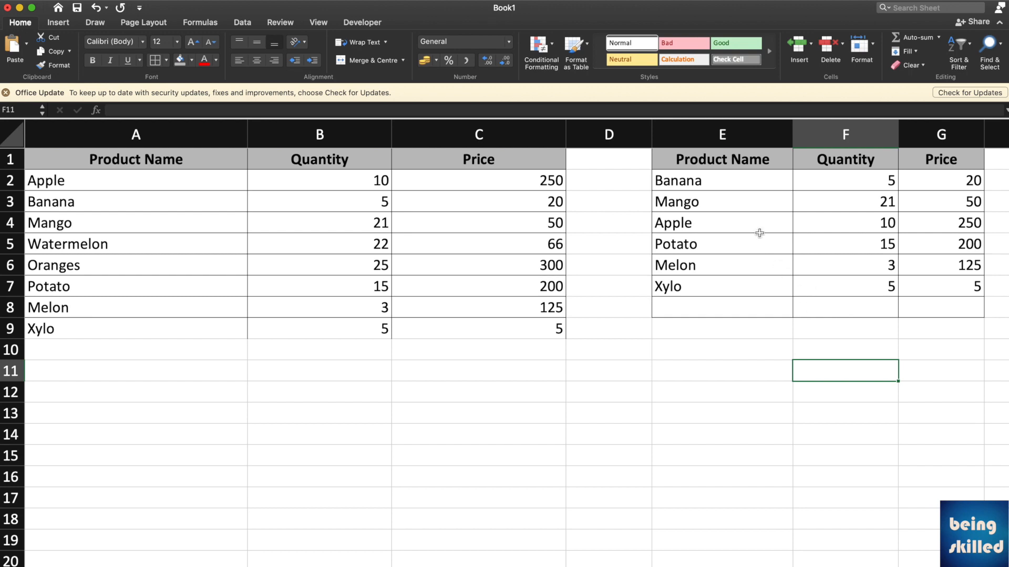
click(840, 184)
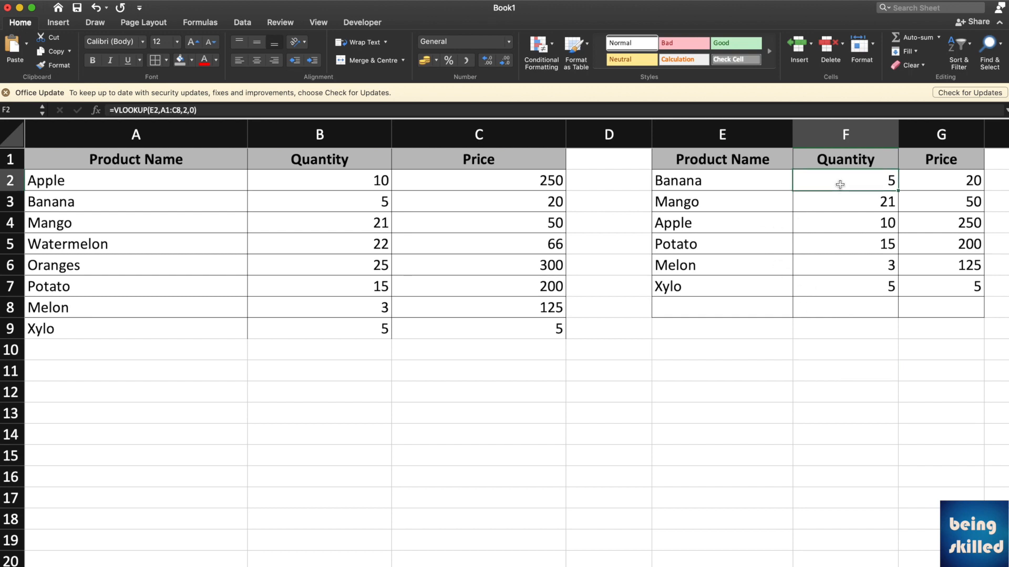